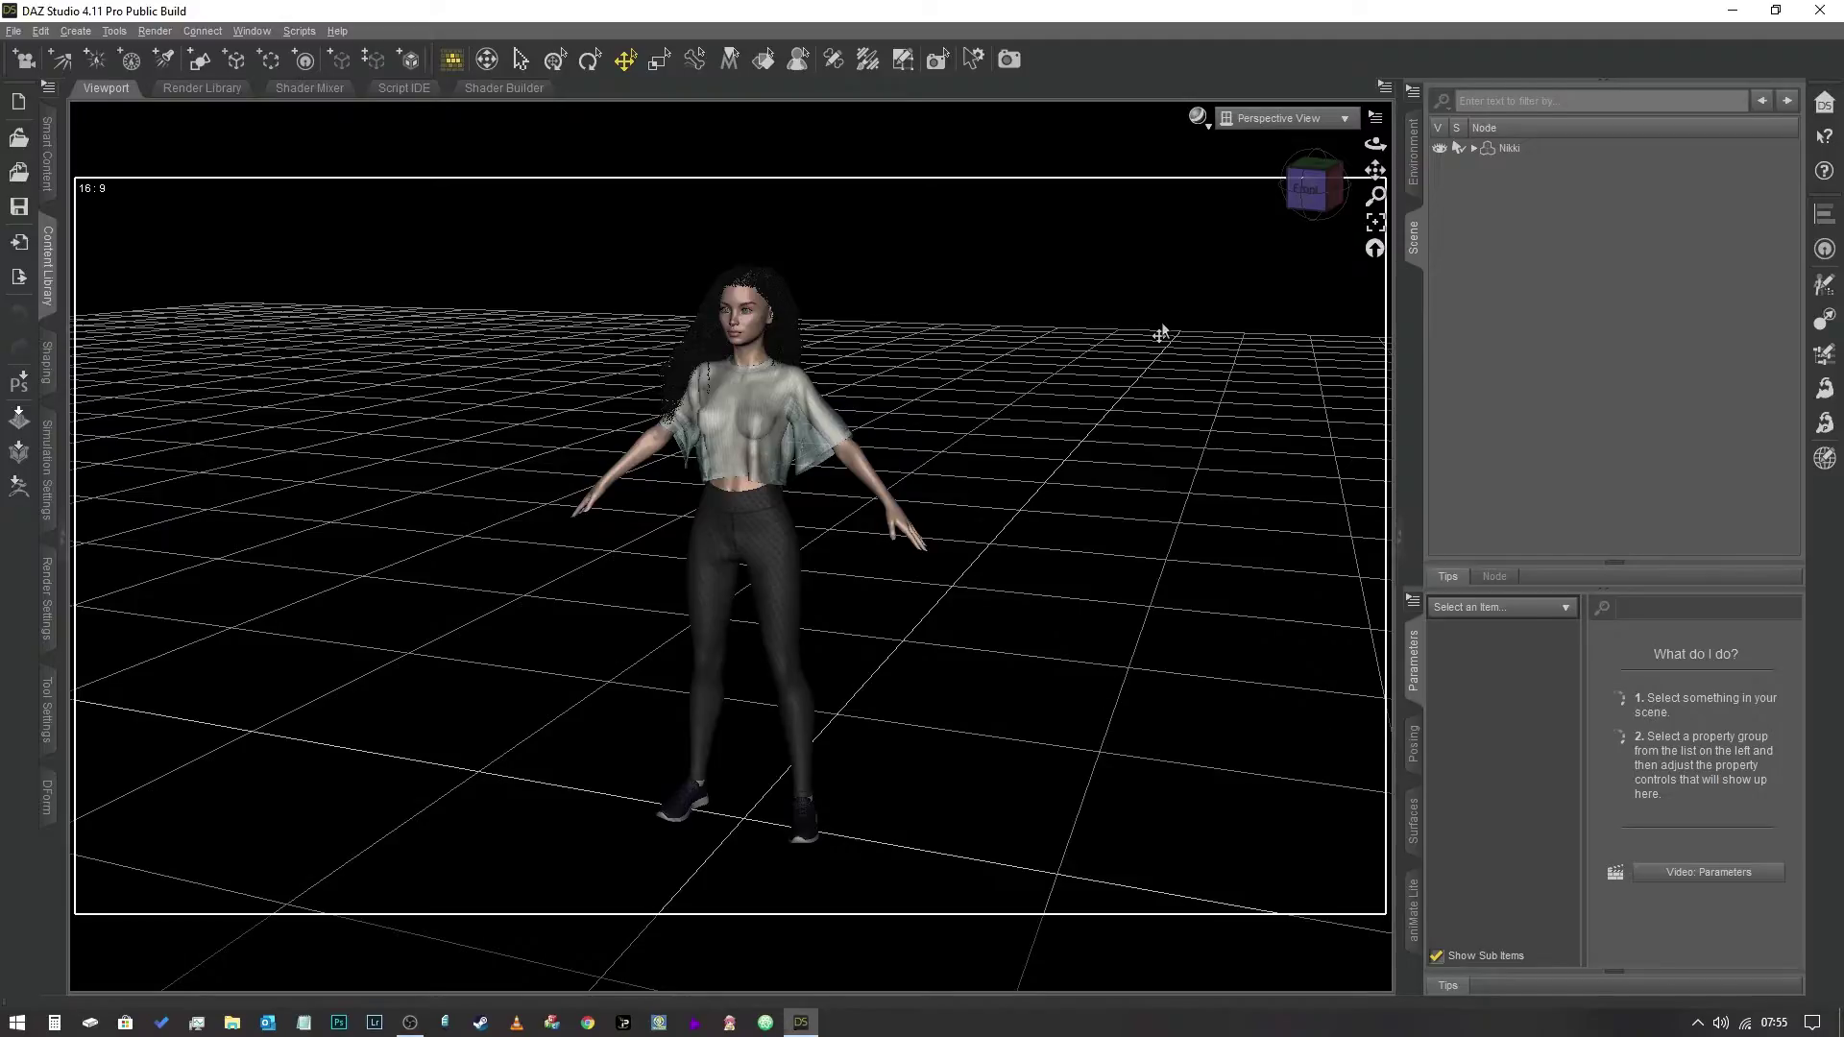
Orbit toward Nikki and activate the Surface Selection tool.
{"action": "left_click_drag", "start_coordinate": [1311, 204], "coordinate": [1294, 374]}
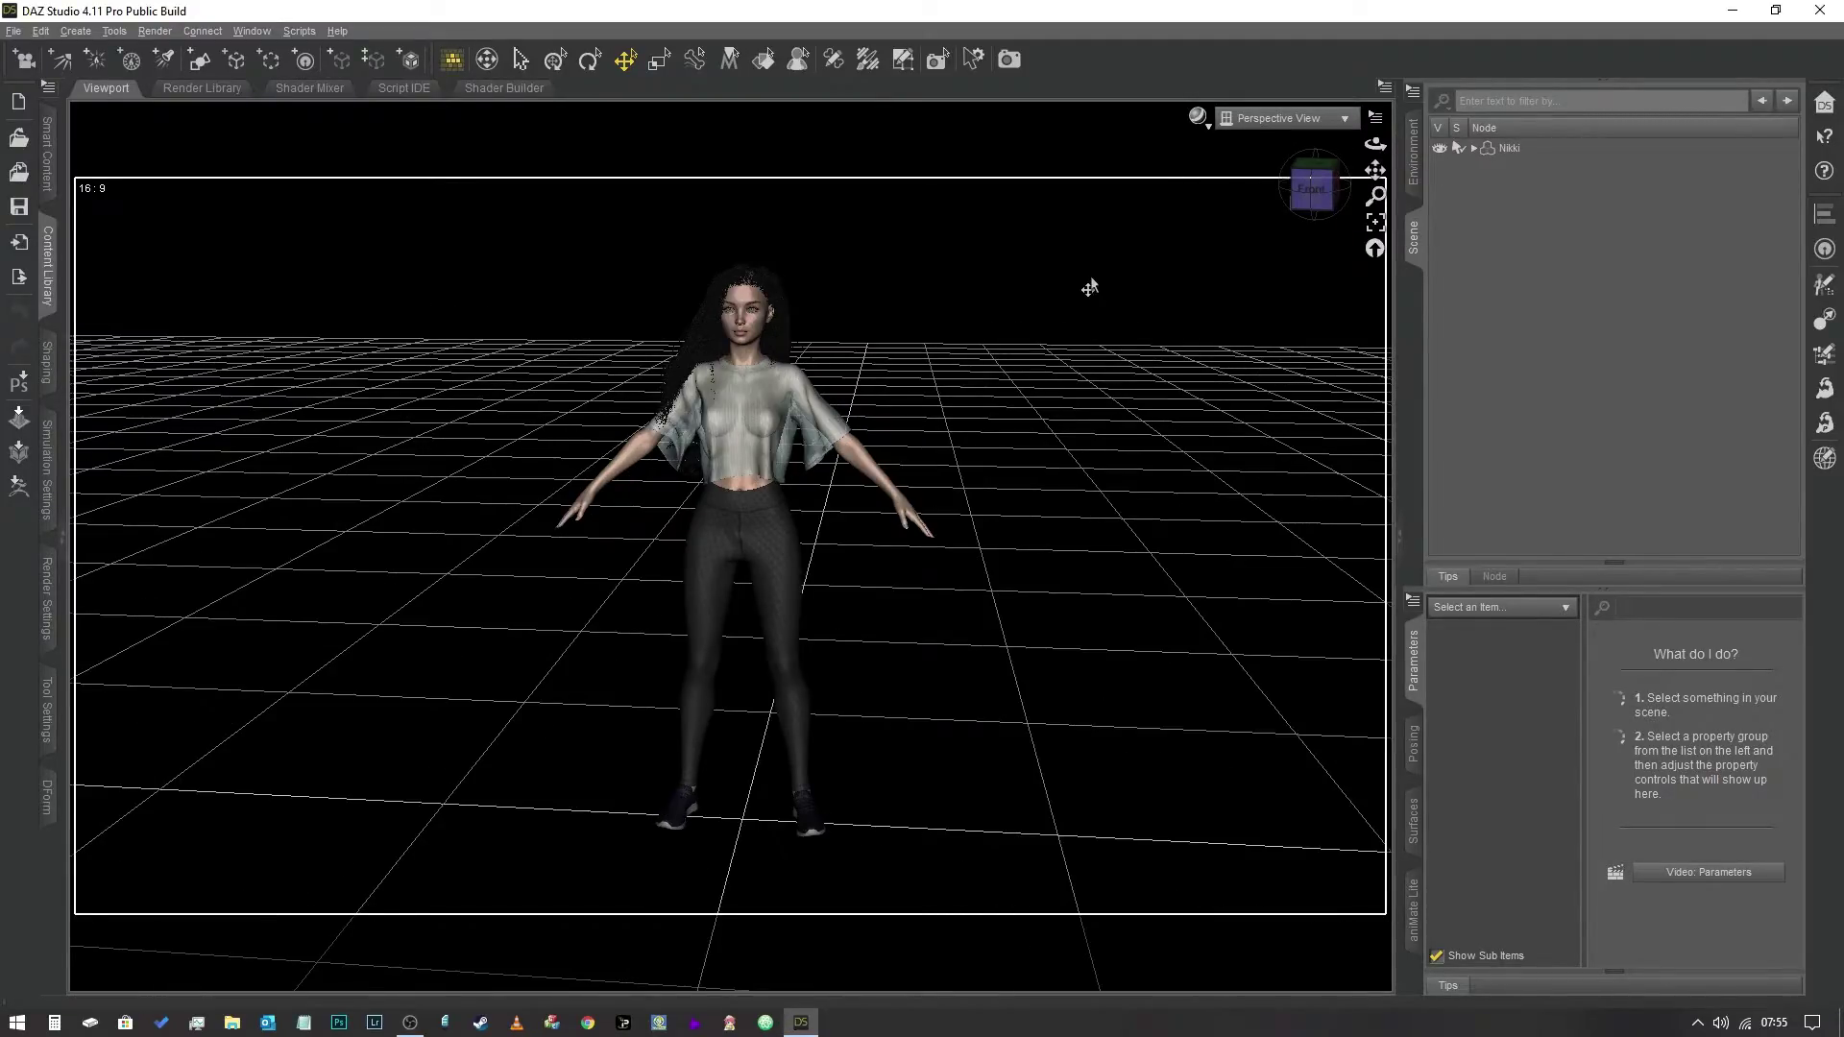
{"action": "left_click", "coordinate": [763, 59]}
{"action": "left_click", "coordinate": [773, 309]}
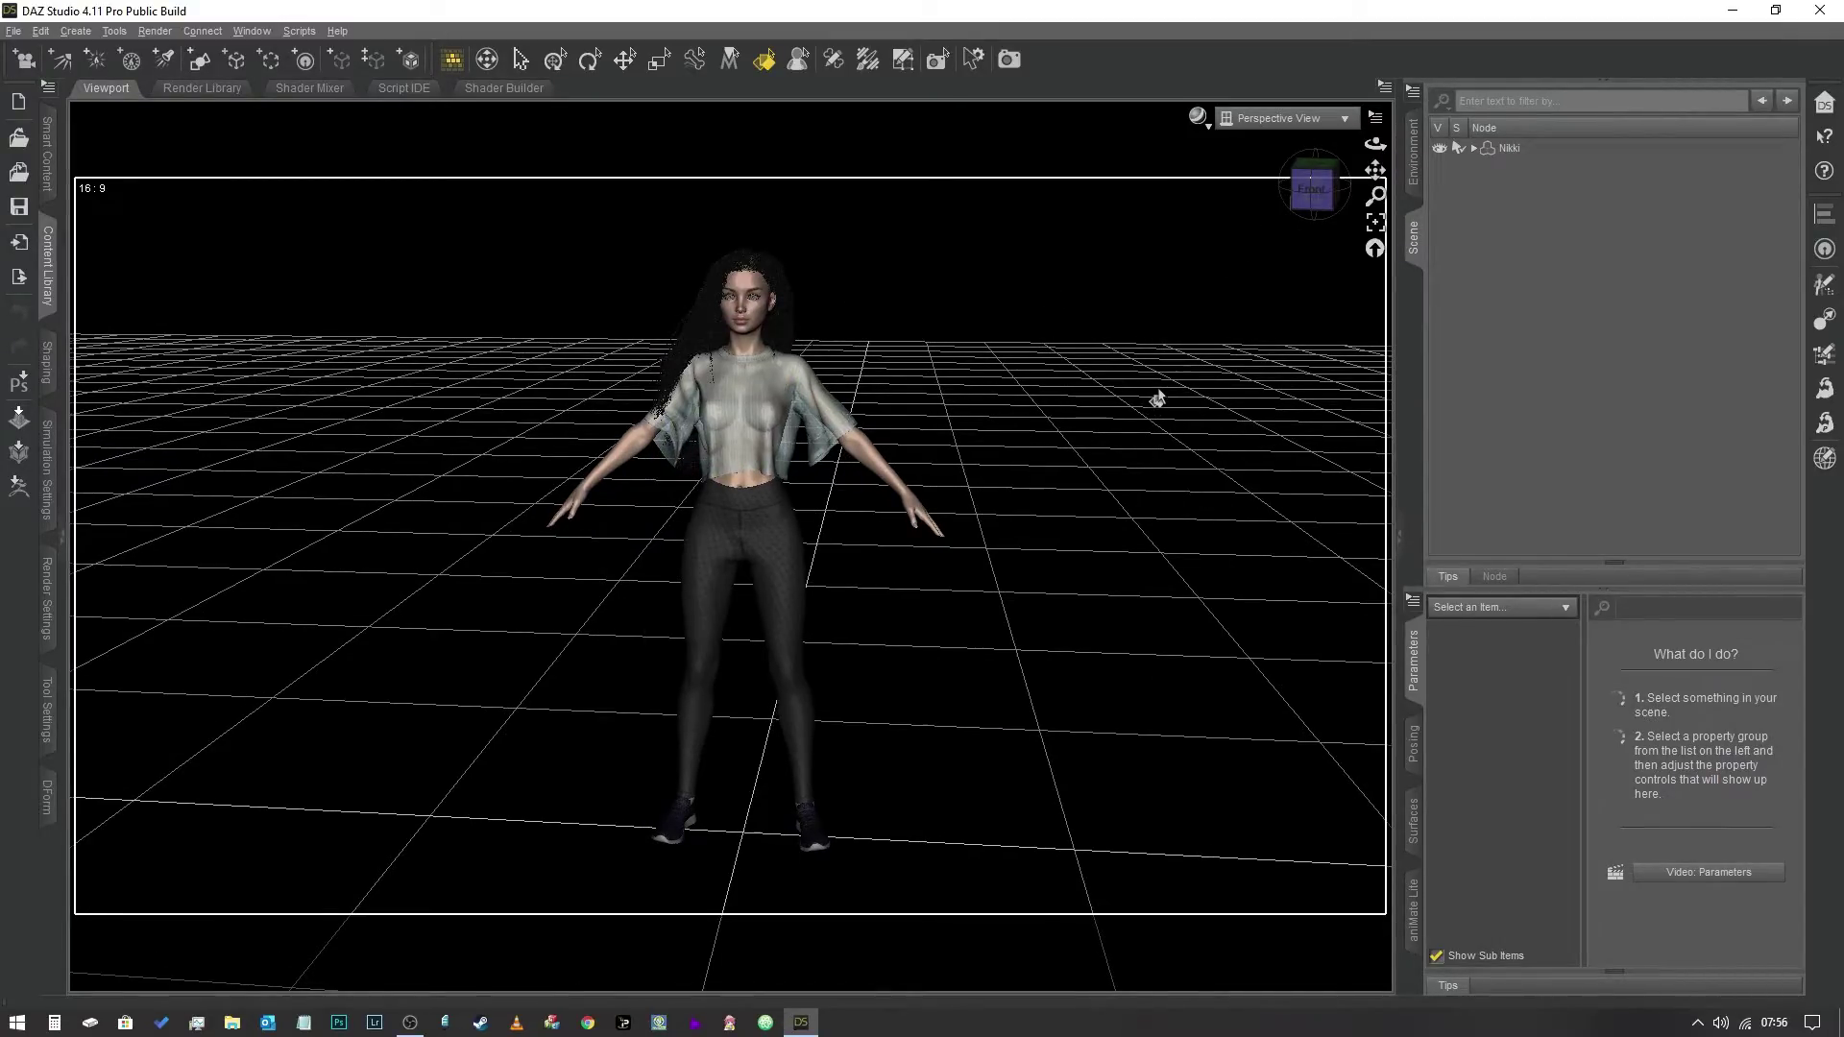
Dolly the viewport camera in close to Nikki's face.
{"action": "scroll", "coordinate": [1157, 401], "scroll_direction": "up", "scroll_amount": 3}
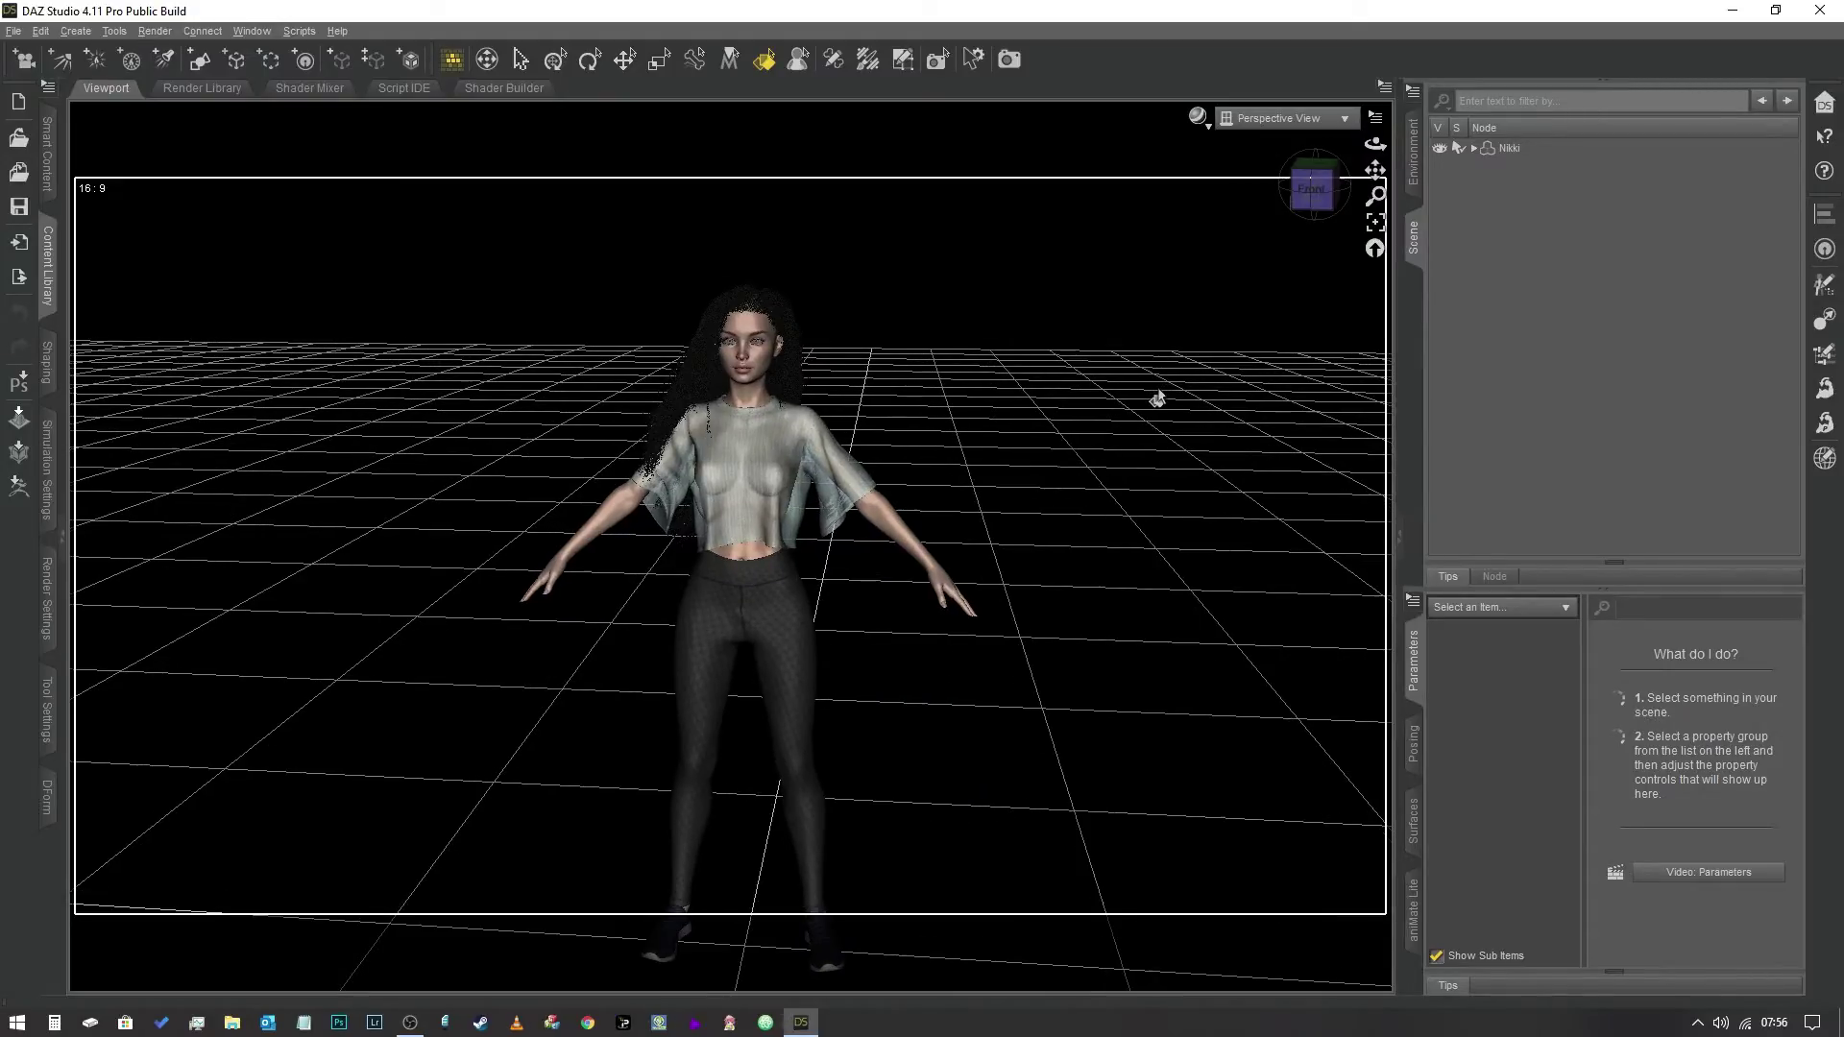
{"action": "scroll", "coordinate": [1158, 400], "scroll_direction": "up", "scroll_amount": 3}
{"action": "scroll", "coordinate": [1157, 401], "scroll_direction": "up", "scroll_amount": 4}
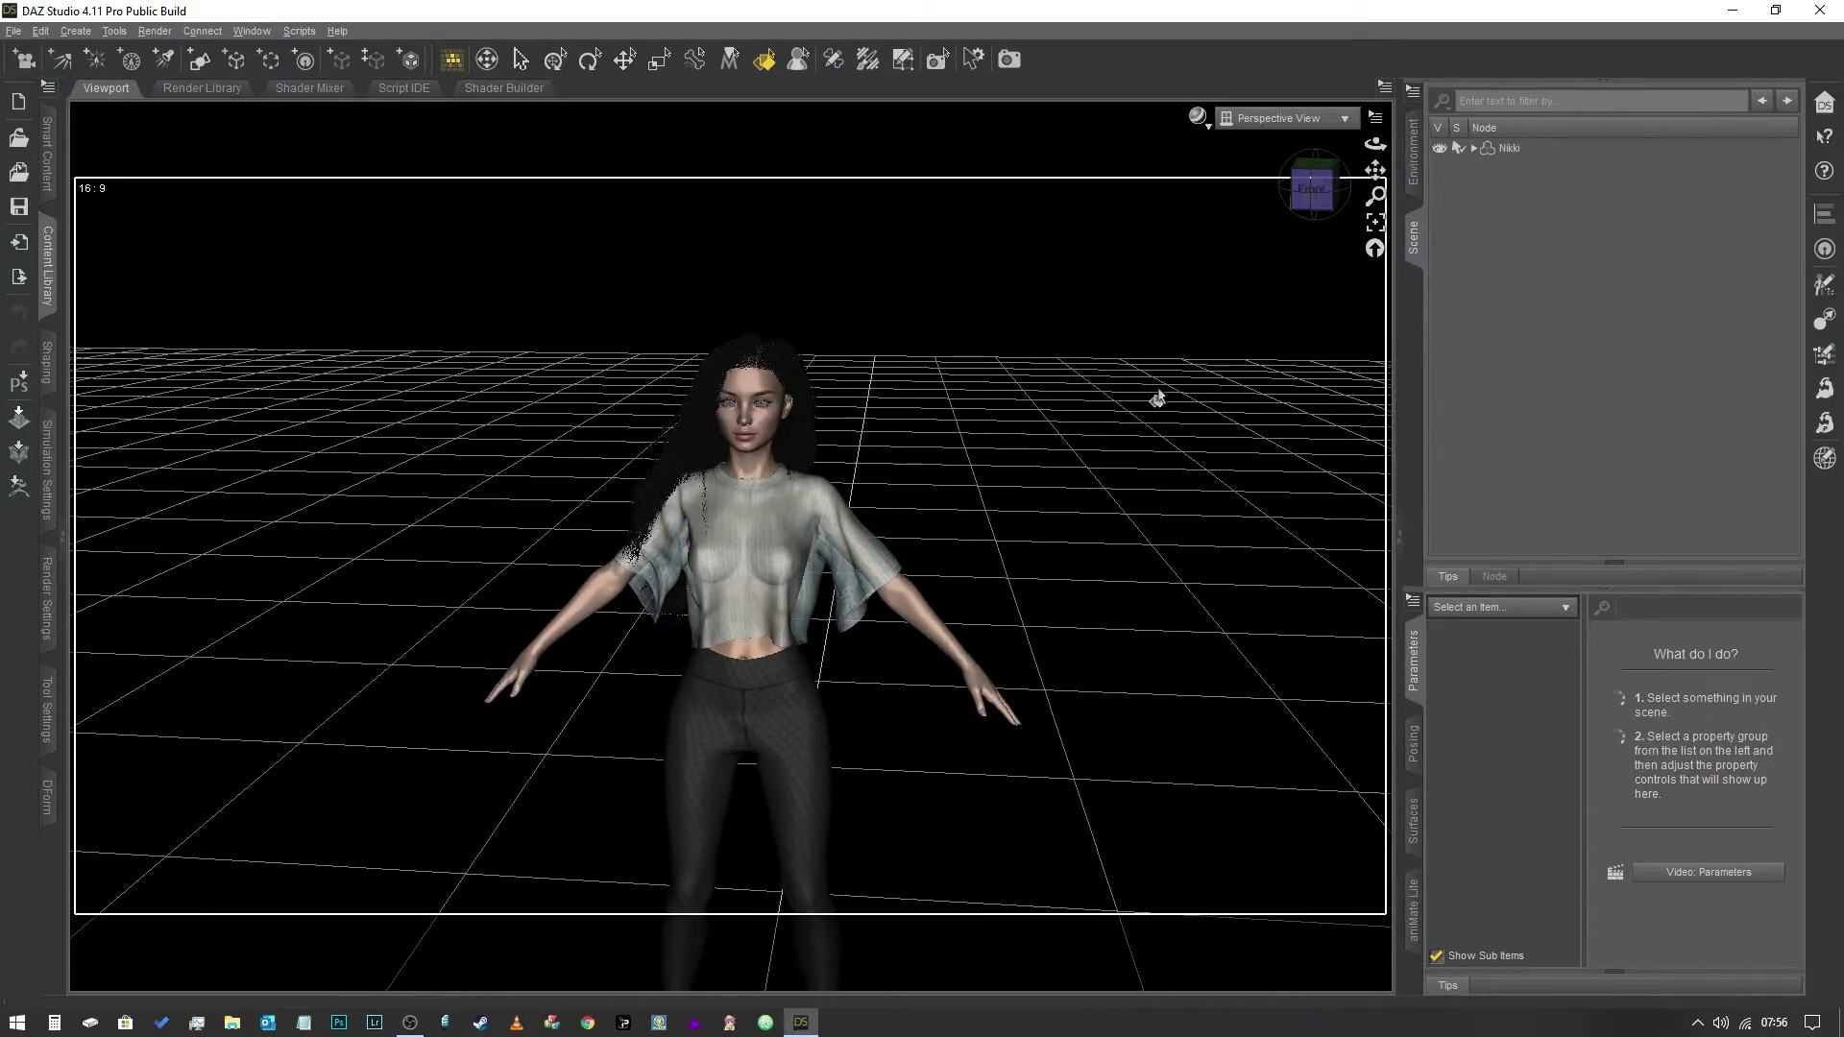
{"action": "scroll", "coordinate": [1157, 399], "scroll_direction": "up", "scroll_amount": 5}
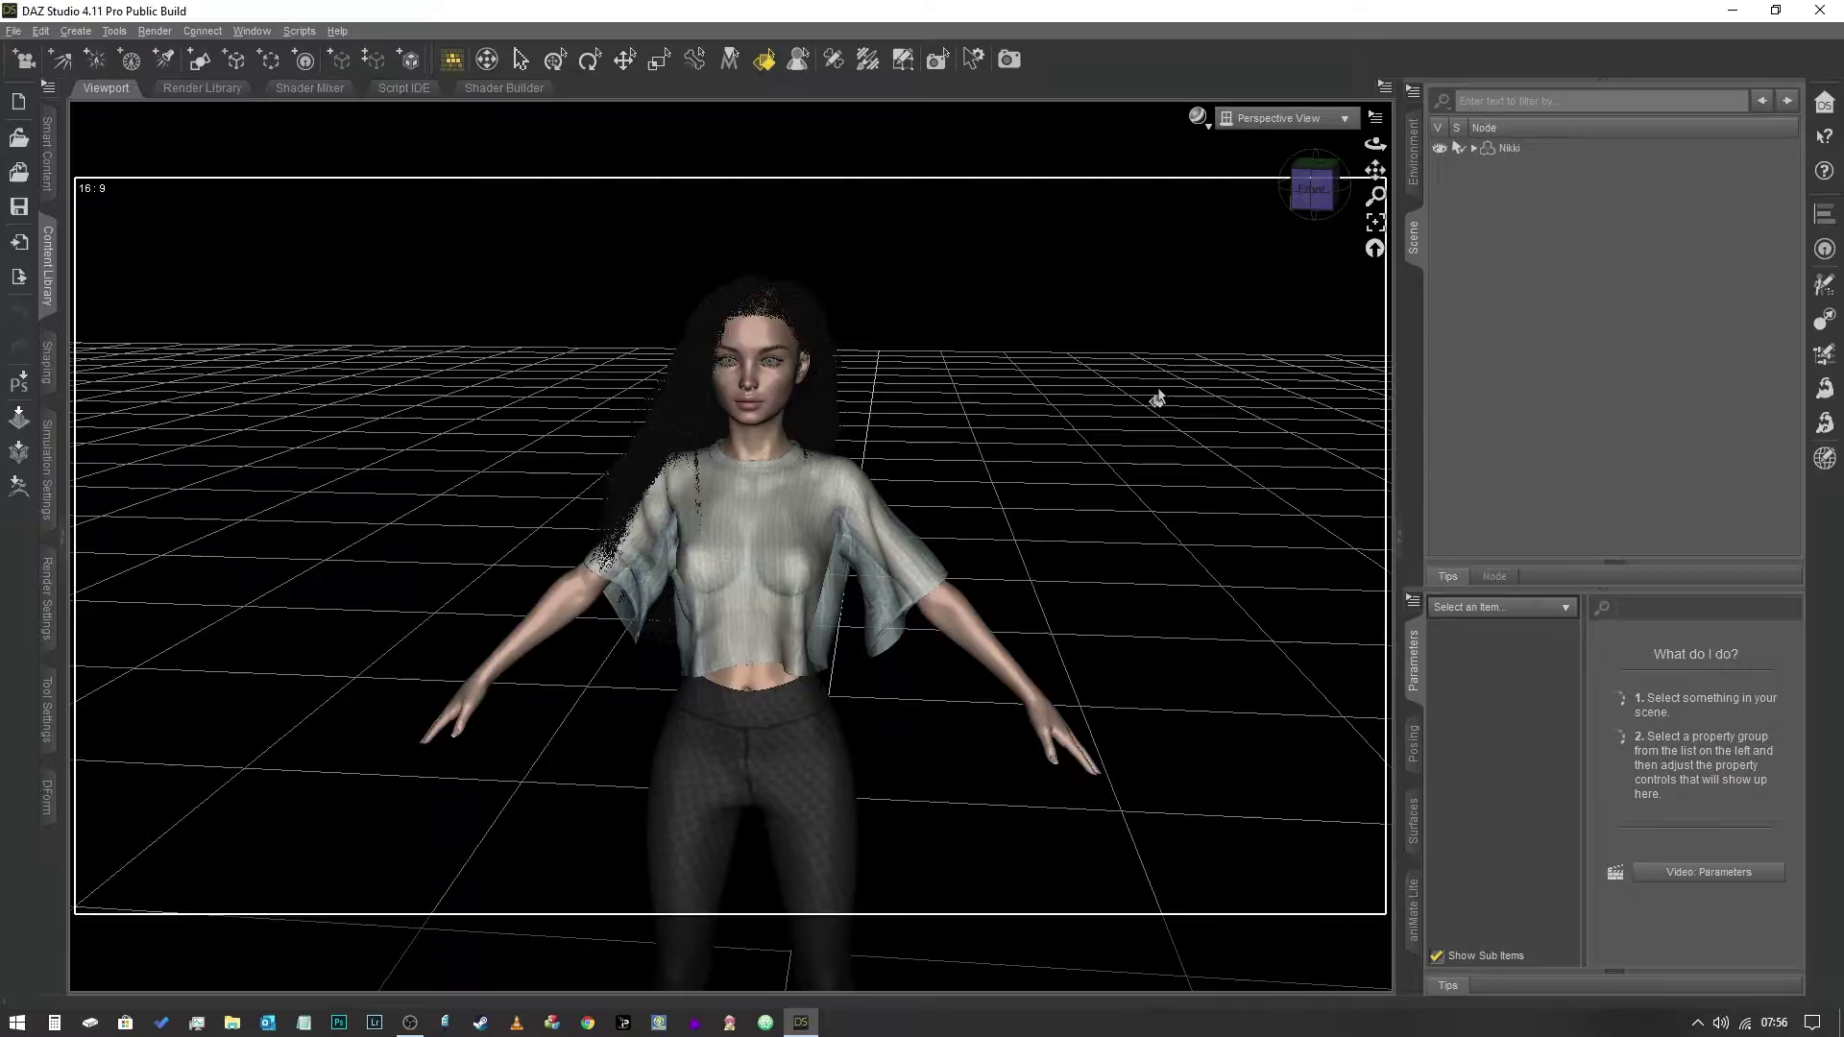
{"action": "scroll", "coordinate": [1160, 400], "scroll_direction": "up", "scroll_amount": 5}
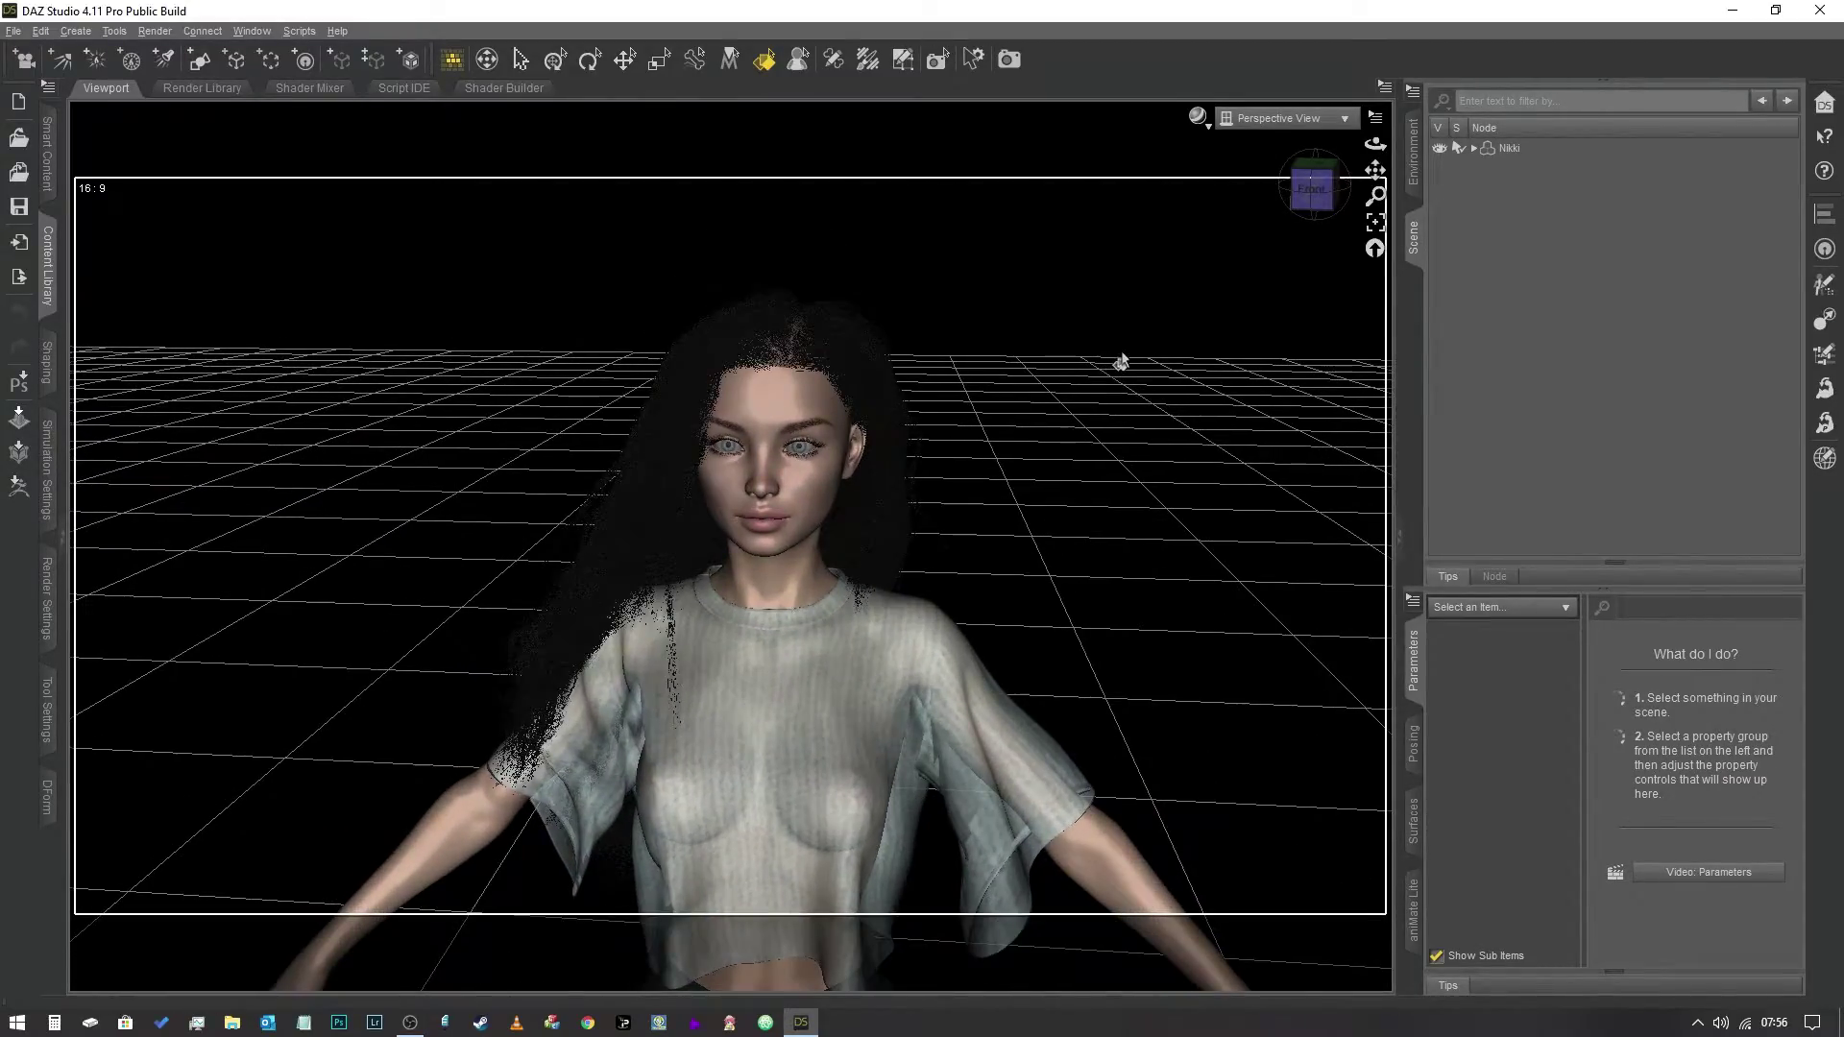
{"action": "scroll", "coordinate": [1133, 355], "scroll_direction": "up", "scroll_amount": 1}
{"action": "scroll", "coordinate": [1129, 353], "scroll_direction": "up", "scroll_amount": 1}
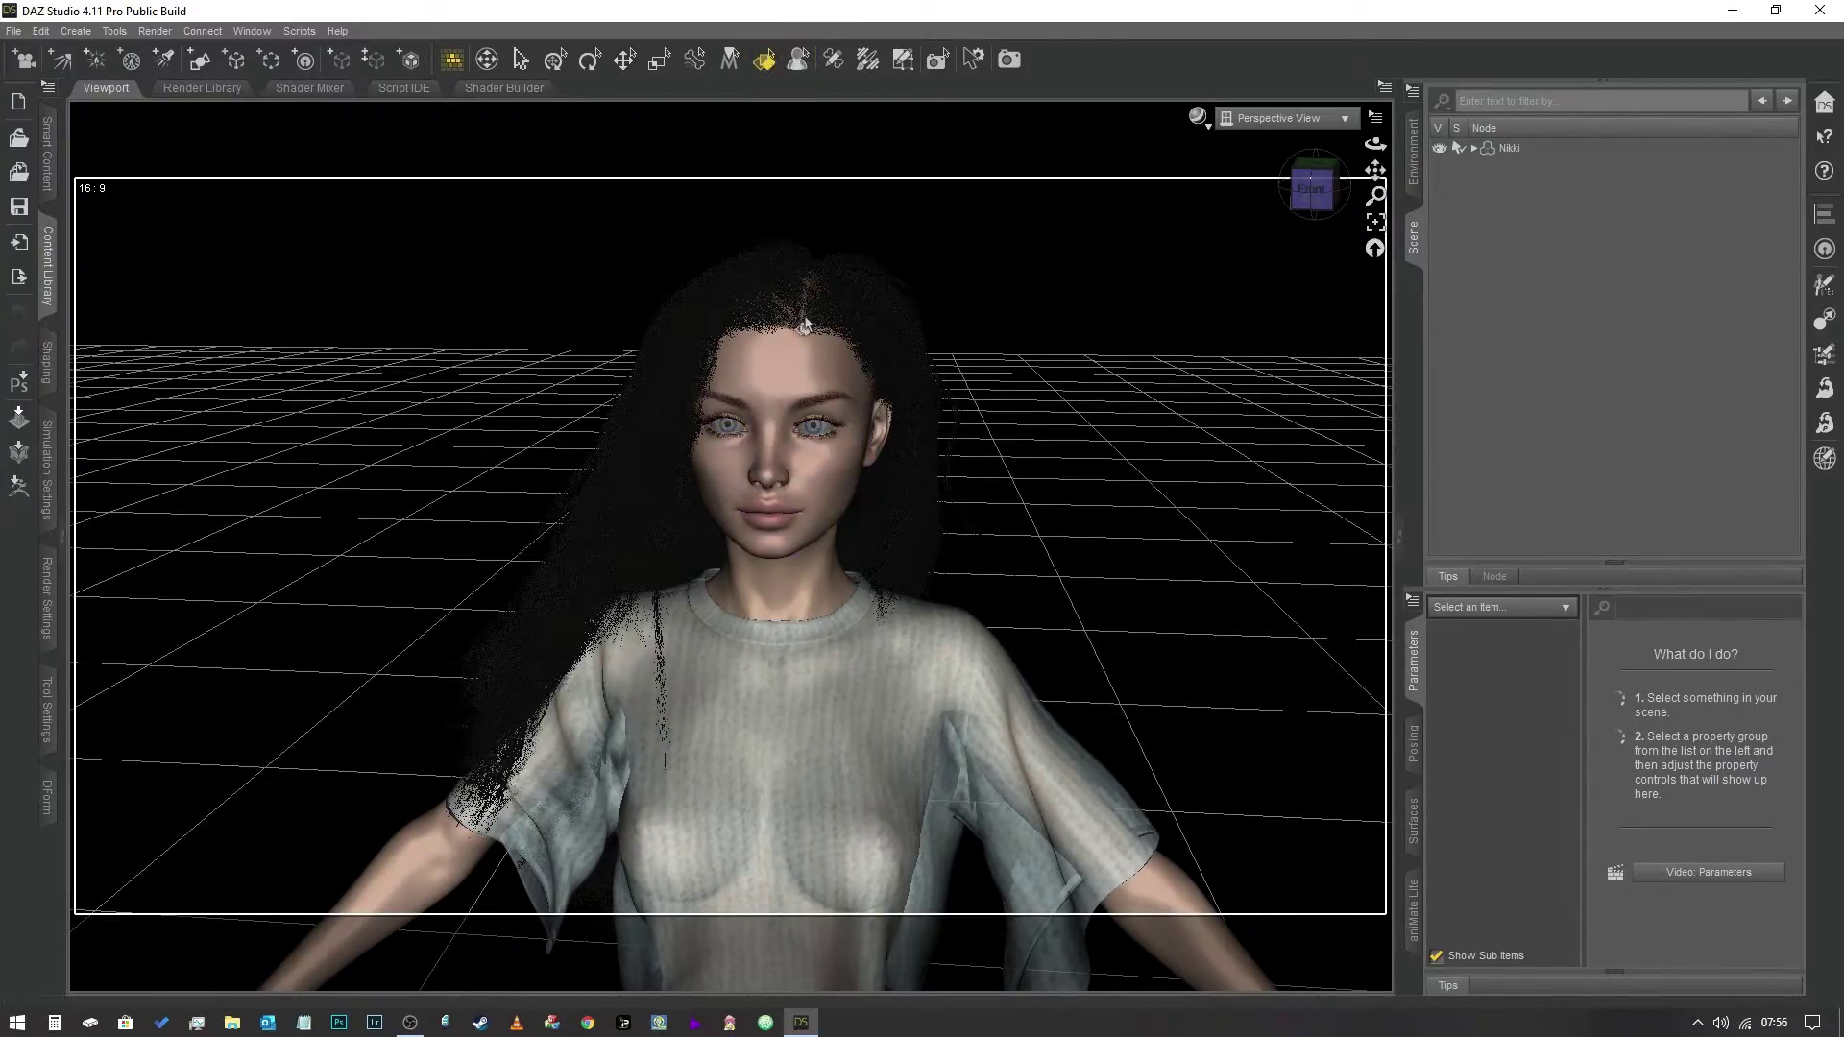
Select Nikki's Face surface so its Iray Uber settings appear in the Surfaces editor.
{"action": "left_click", "coordinate": [785, 372]}
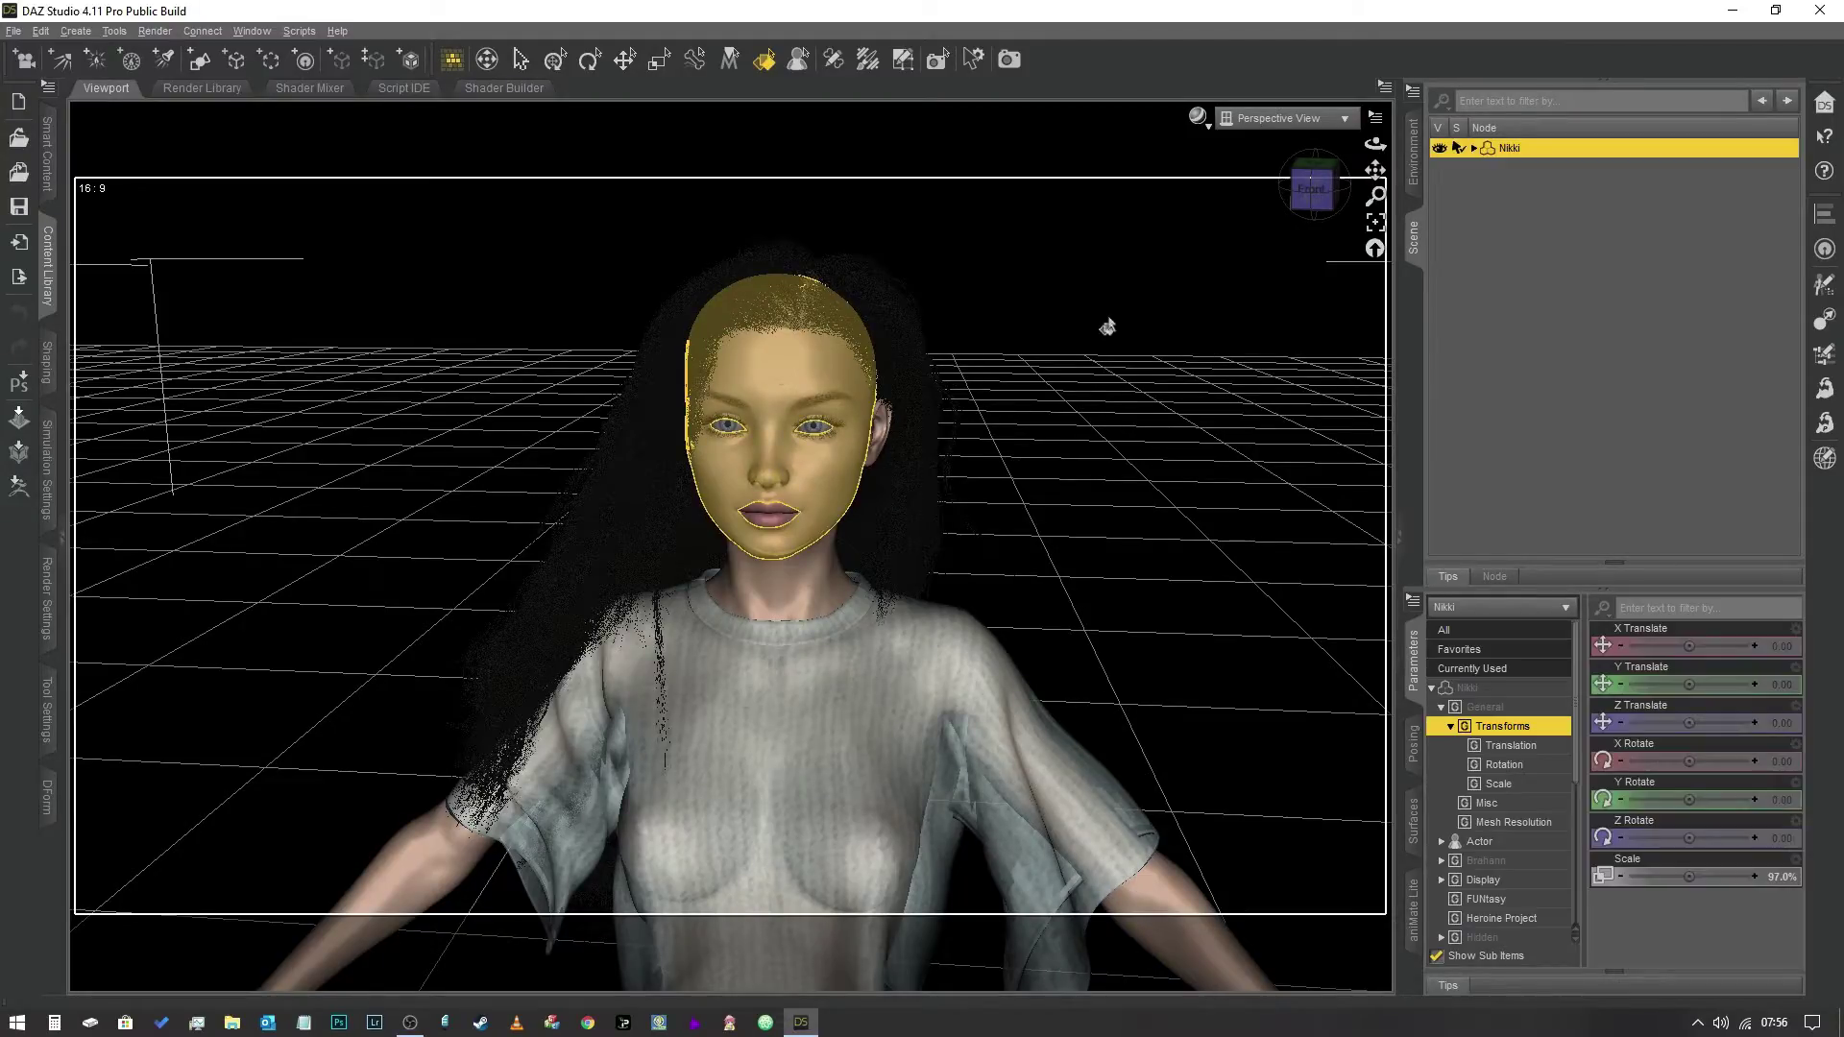
{"action": "left_click", "coordinate": [1415, 824]}
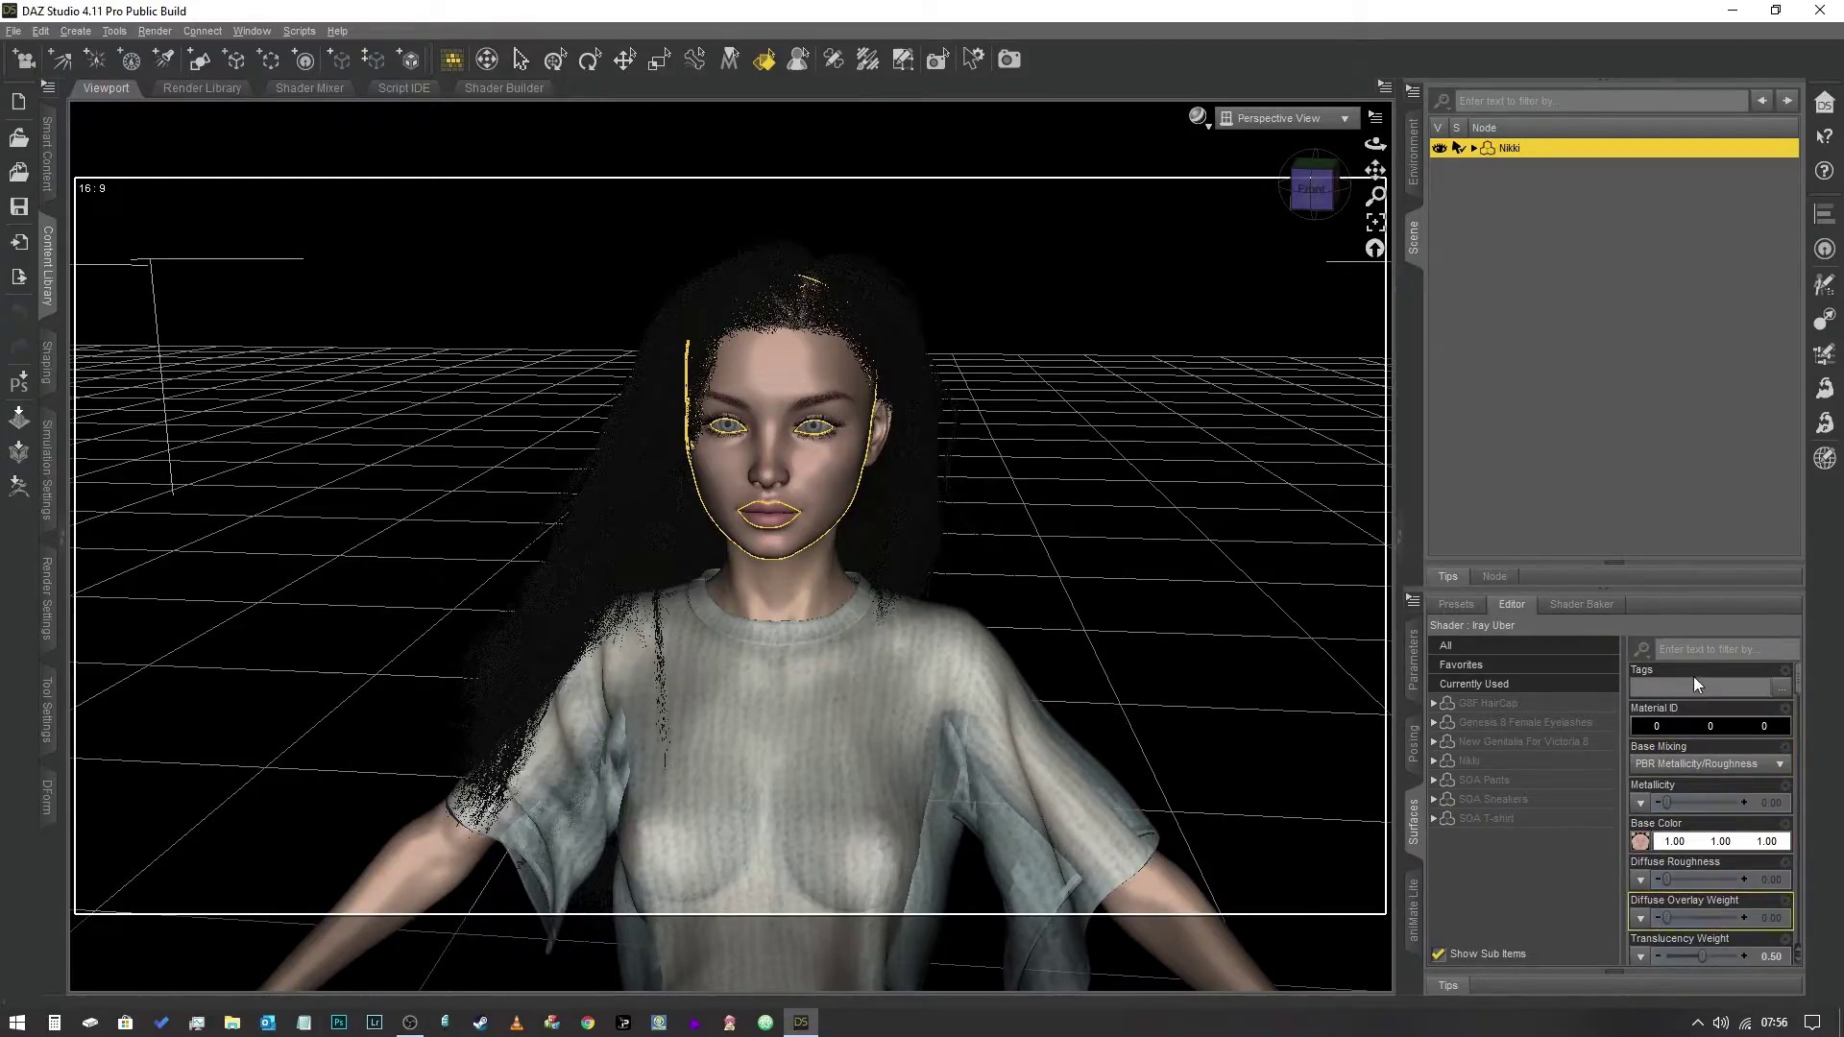
{"action": "scroll", "coordinate": [1661, 826], "scroll_direction": "down", "scroll_amount": 1}
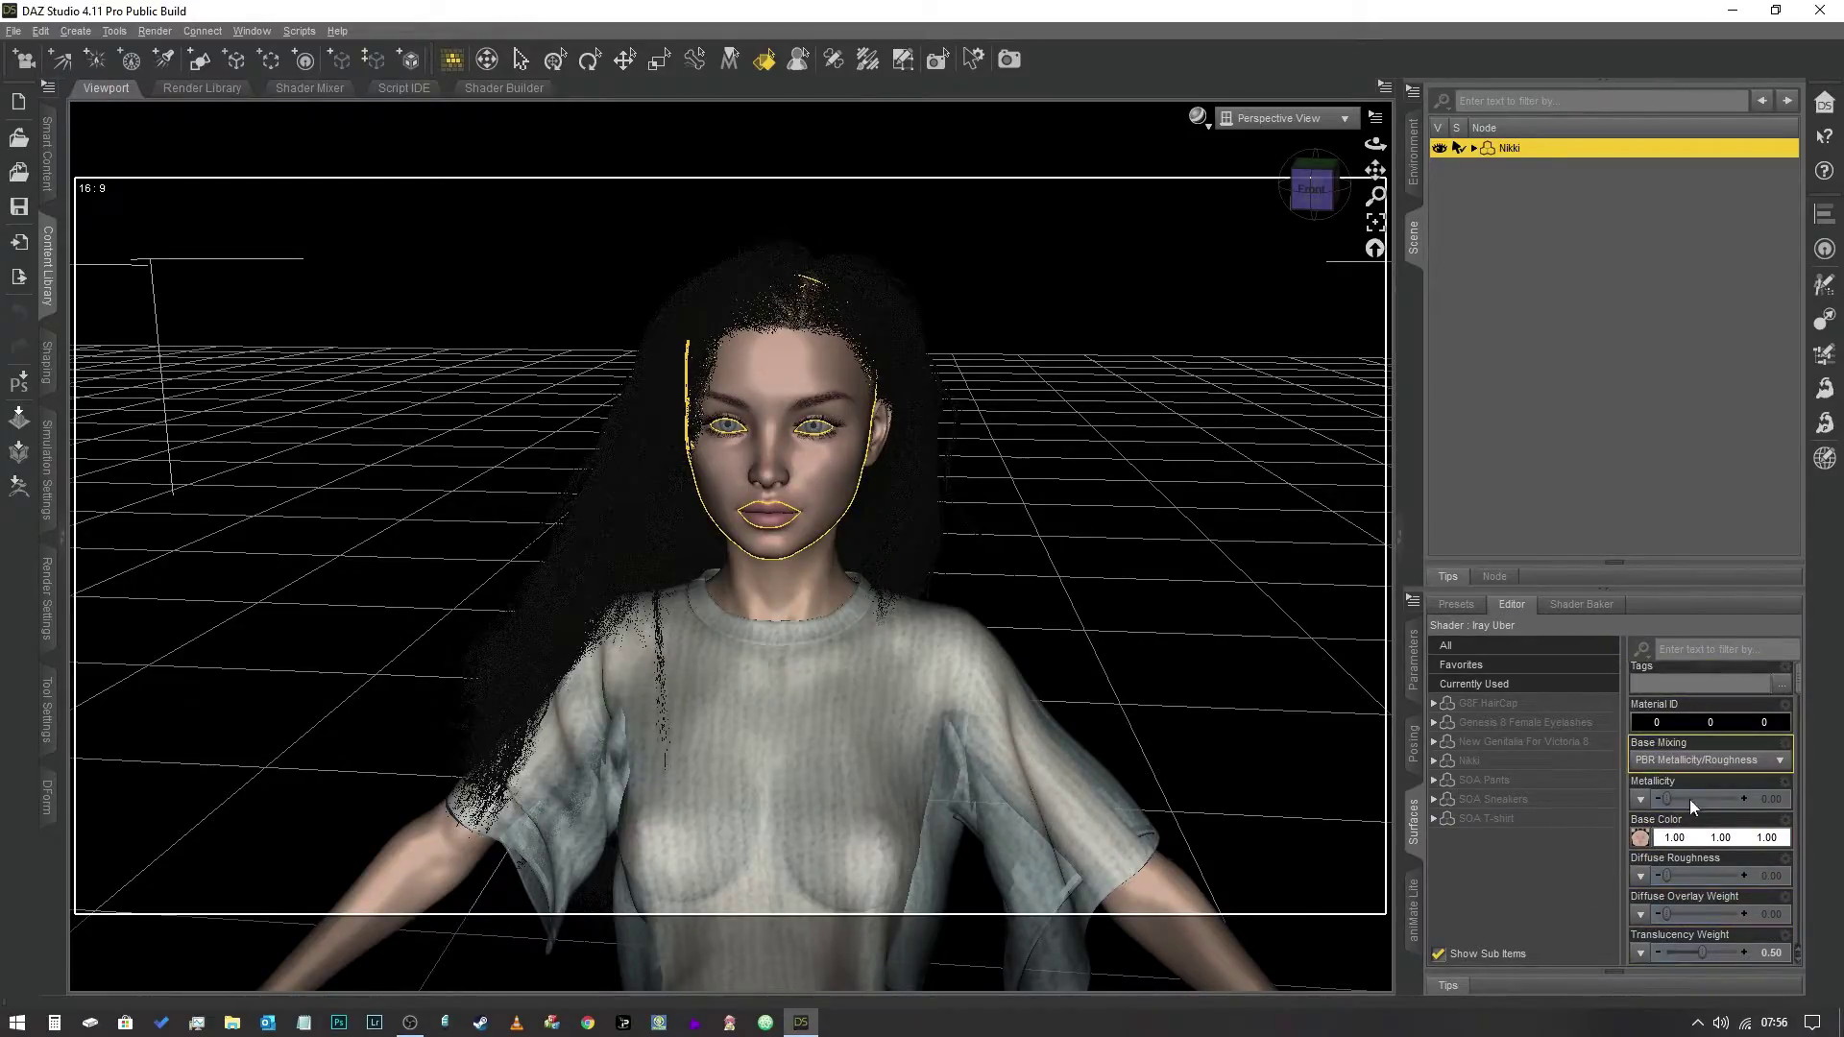
{"action": "scroll", "coordinate": [1652, 816], "scroll_direction": "up", "scroll_amount": 1}
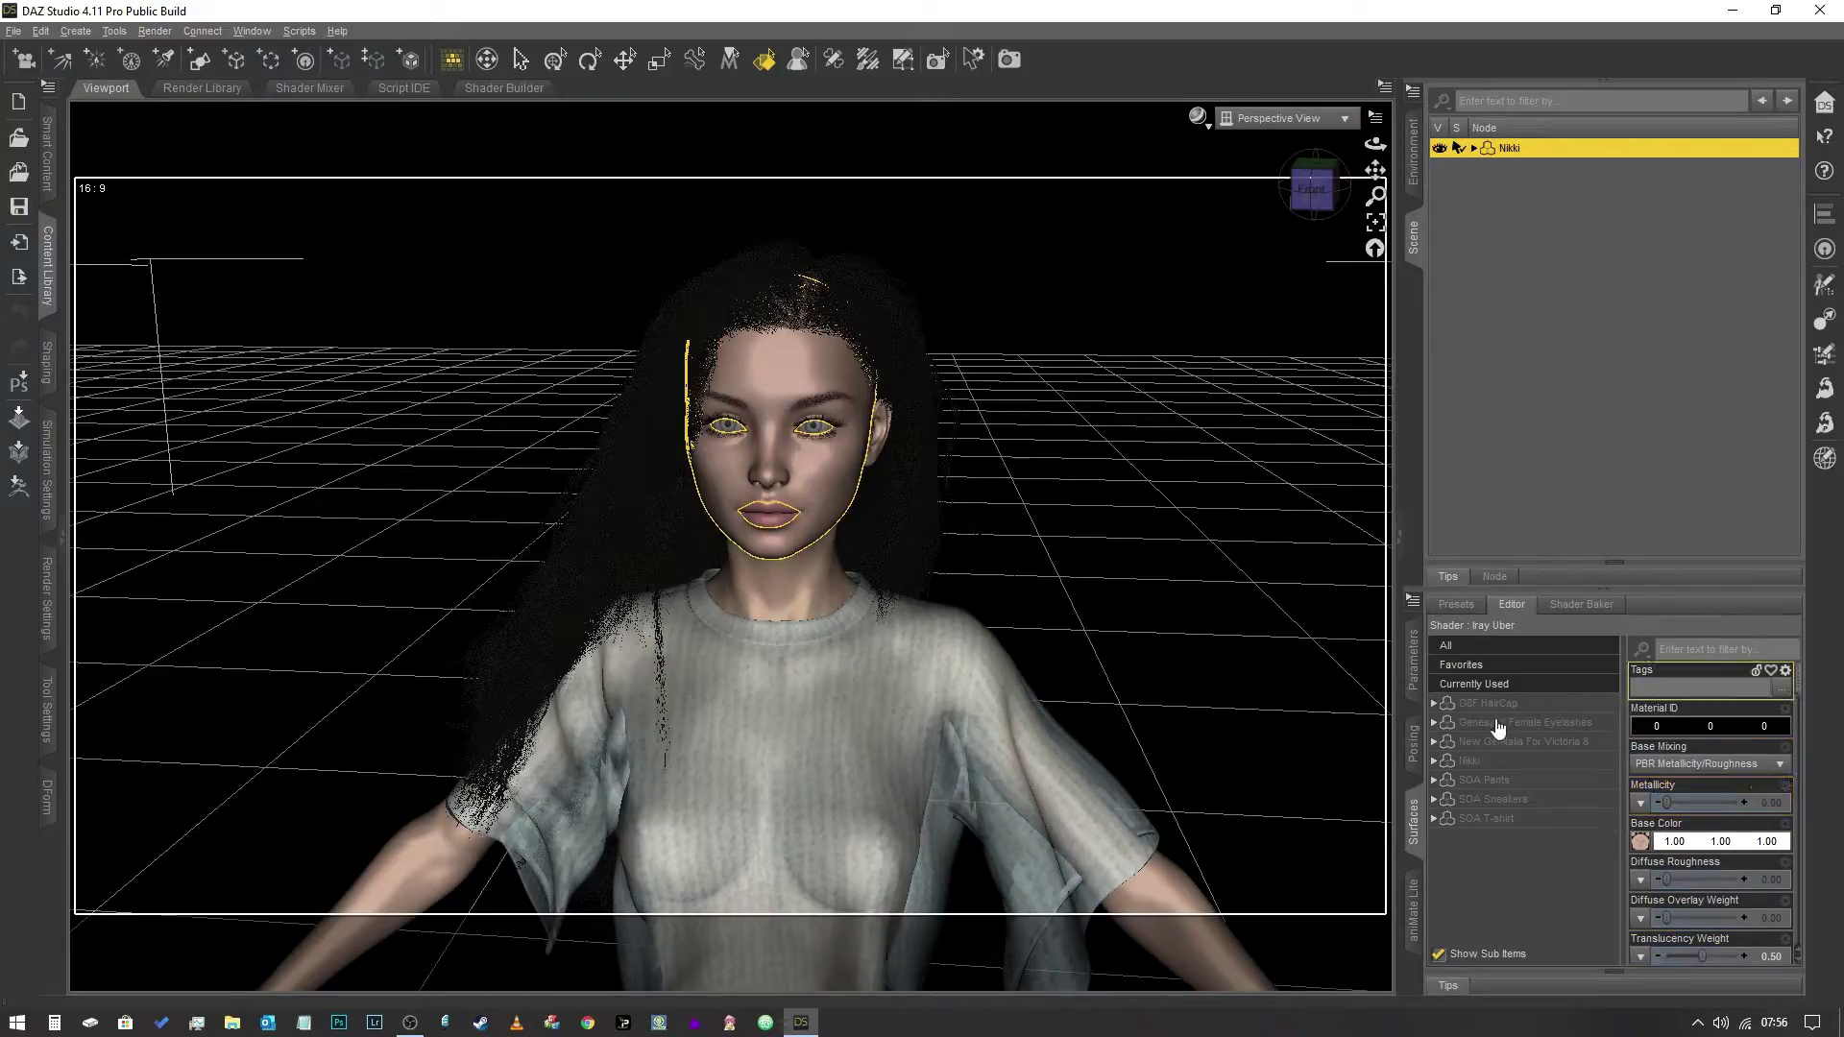
{"action": "left_click", "coordinate": [1434, 762]}
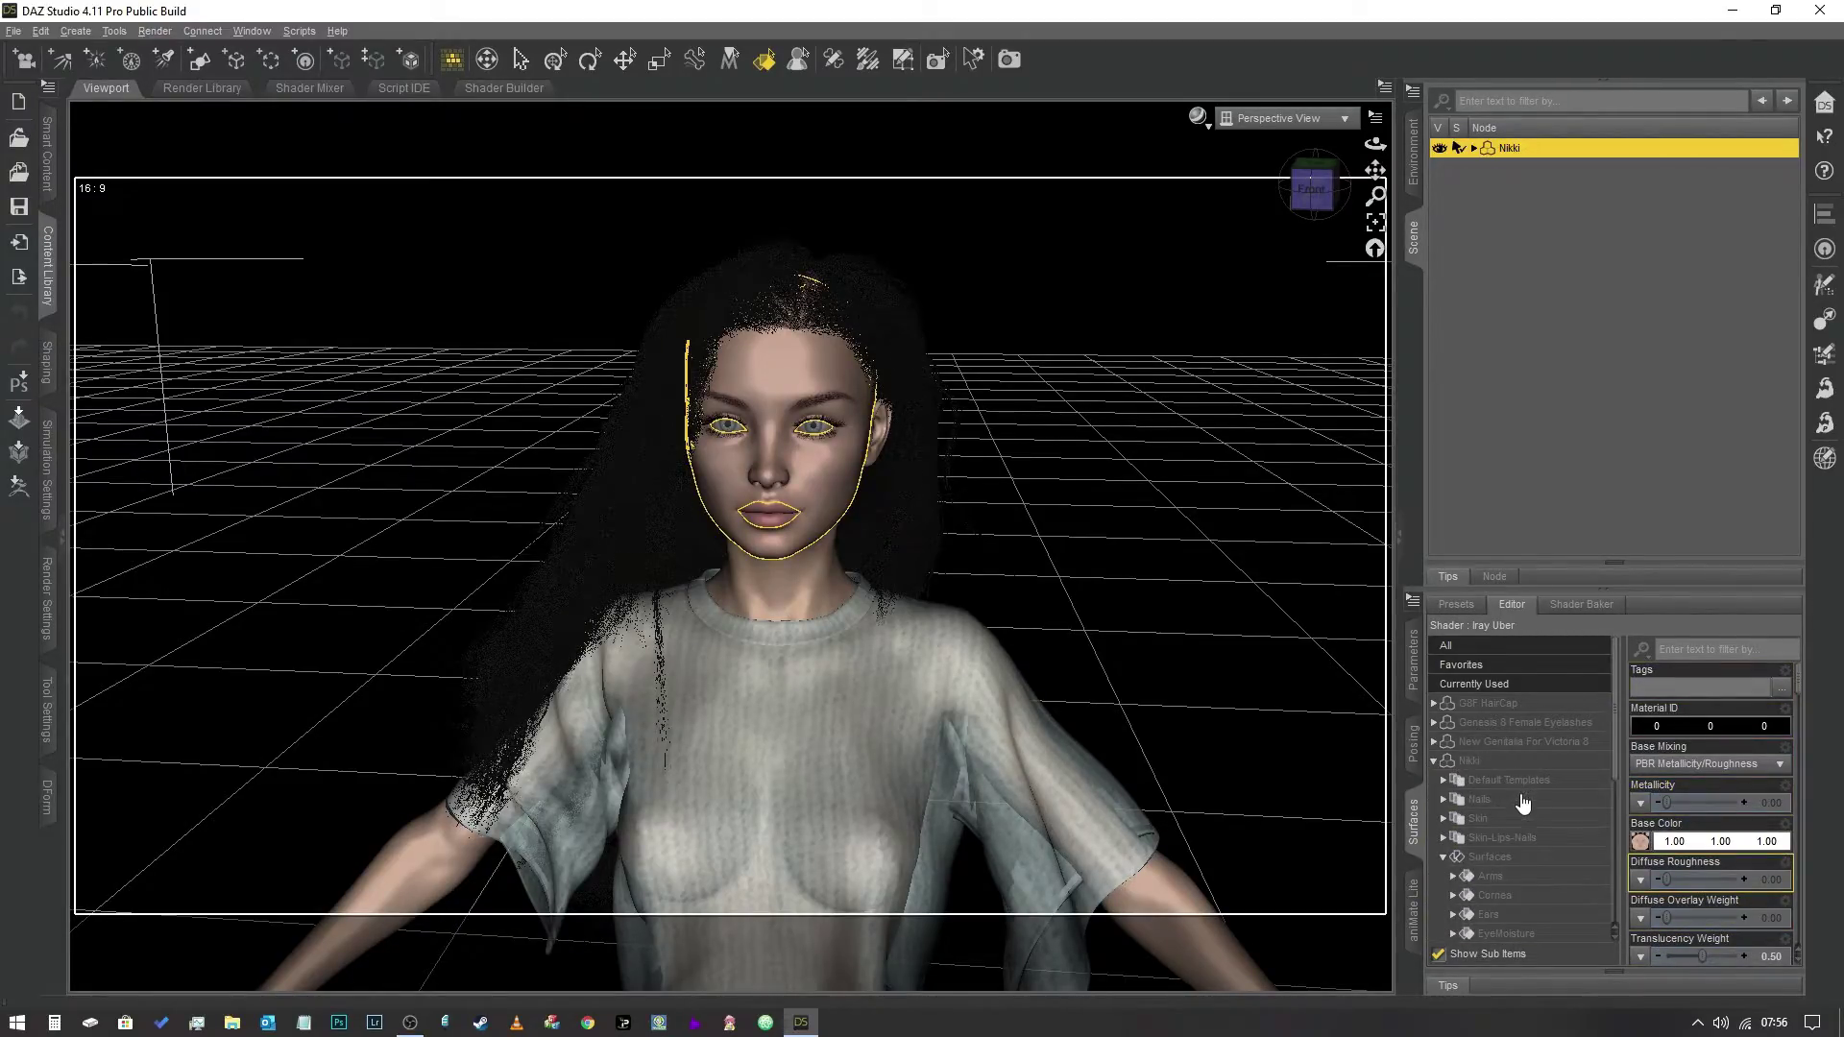
{"action": "scroll", "coordinate": [1522, 802], "scroll_direction": "down", "scroll_amount": 2}
{"action": "left_click", "coordinate": [1527, 881]}
{"action": "scroll", "coordinate": [1527, 880], "scroll_direction": "down", "scroll_amount": 2}
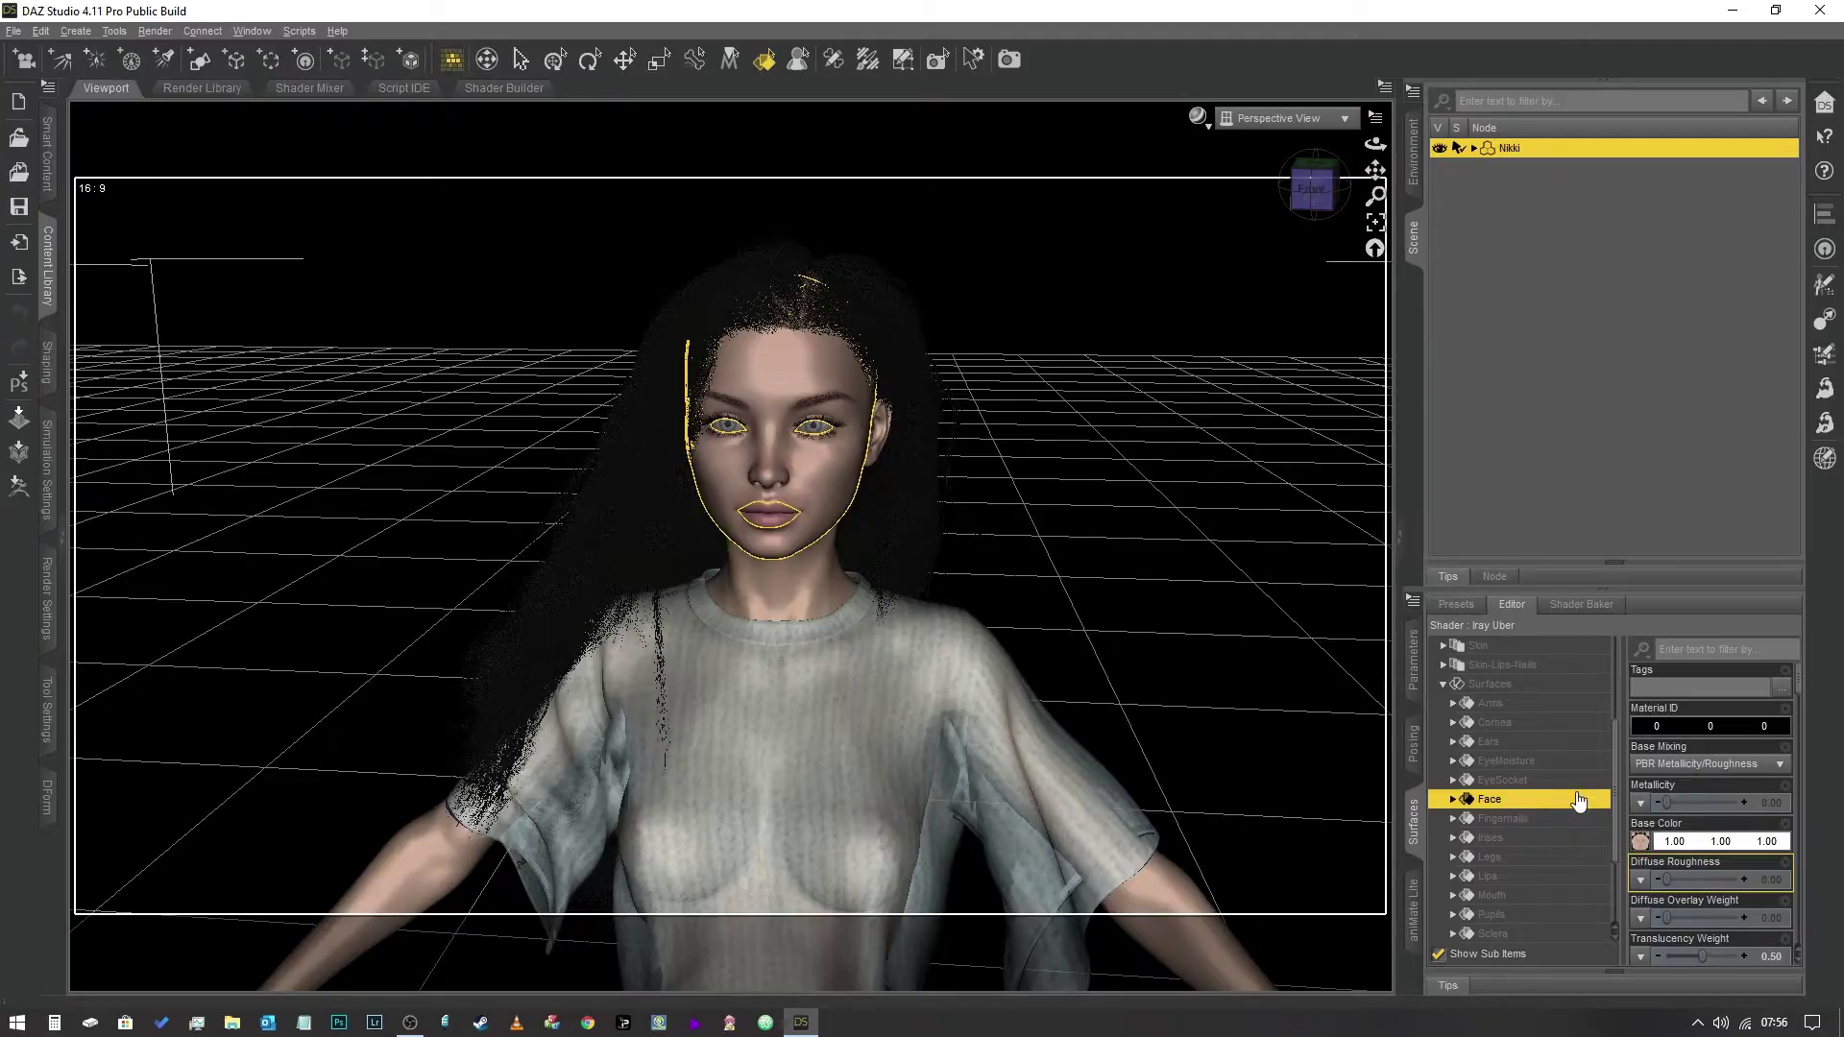
{"action": "scroll", "coordinate": [1555, 773], "scroll_direction": "down", "scroll_amount": 2}
{"action": "scroll", "coordinate": [1531, 745], "scroll_direction": "up", "scroll_amount": 2}
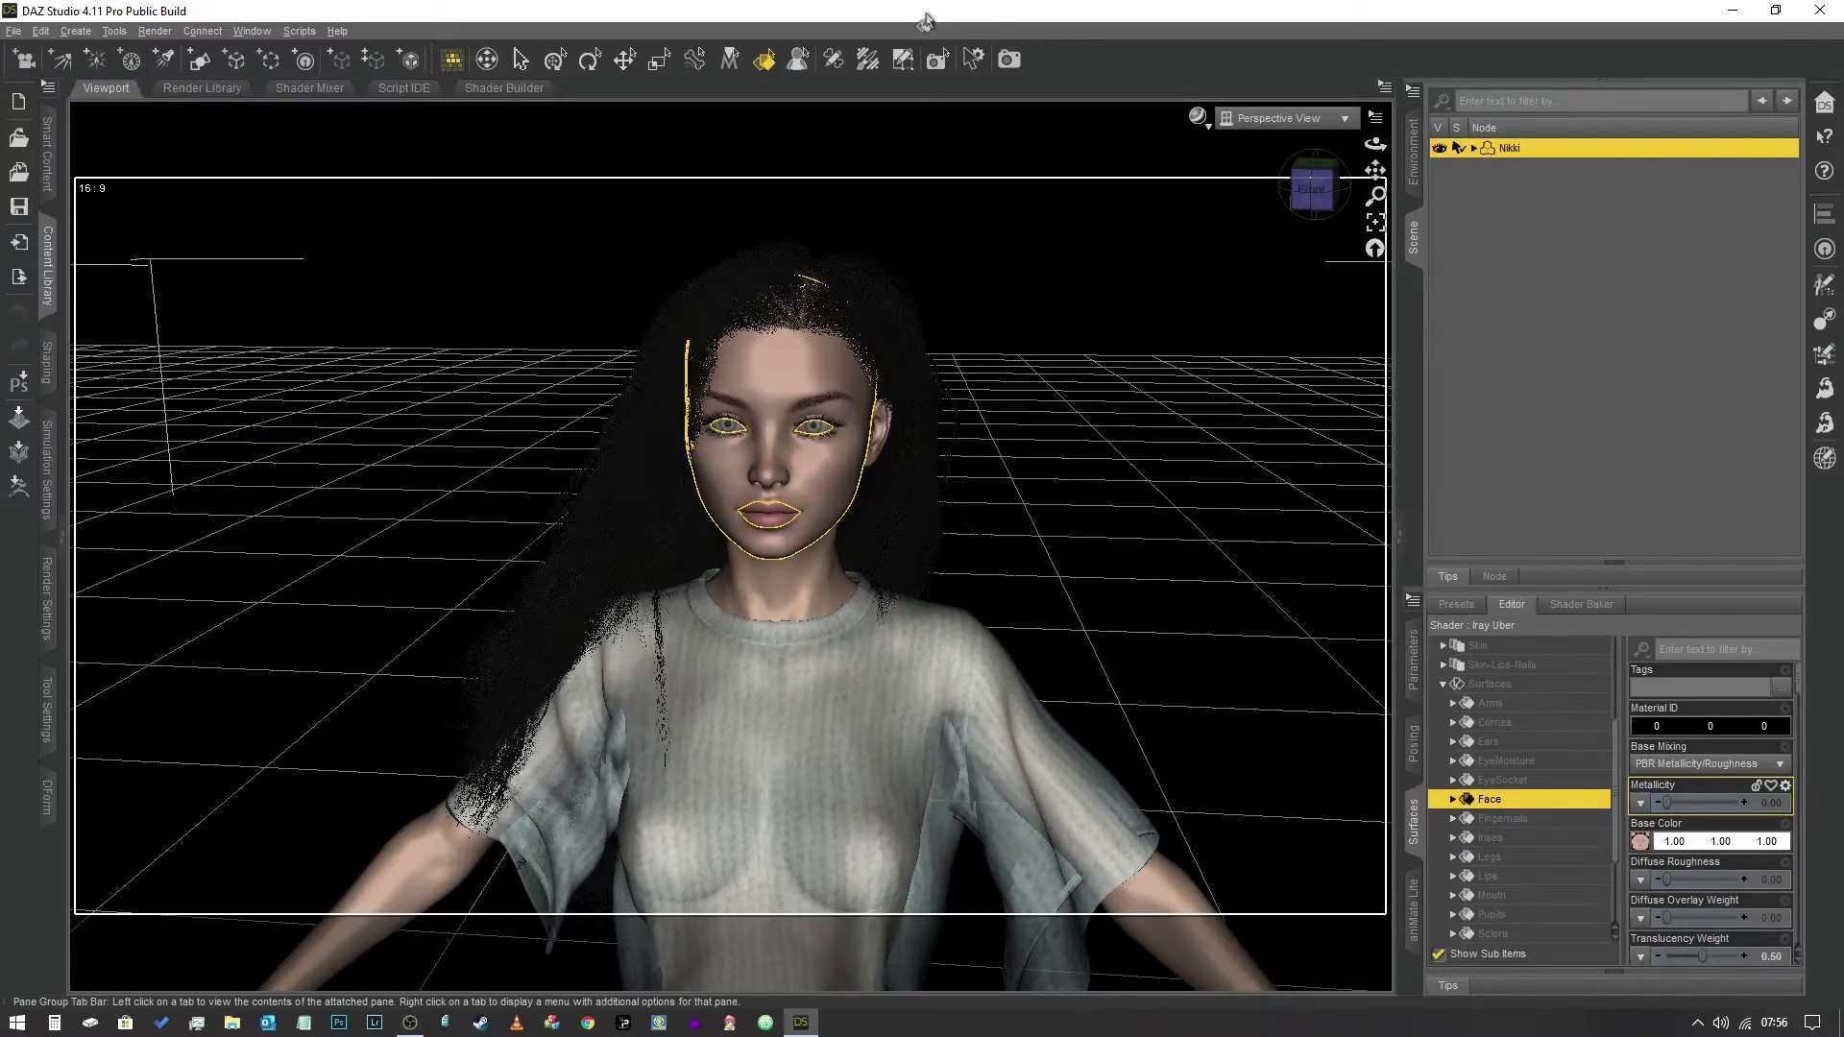
Return to the Universal tool and orbit to an angled close-up of Nikki's face.
{"action": "left_click", "coordinate": [694, 60]}
{"action": "left_click", "coordinate": [626, 60]}
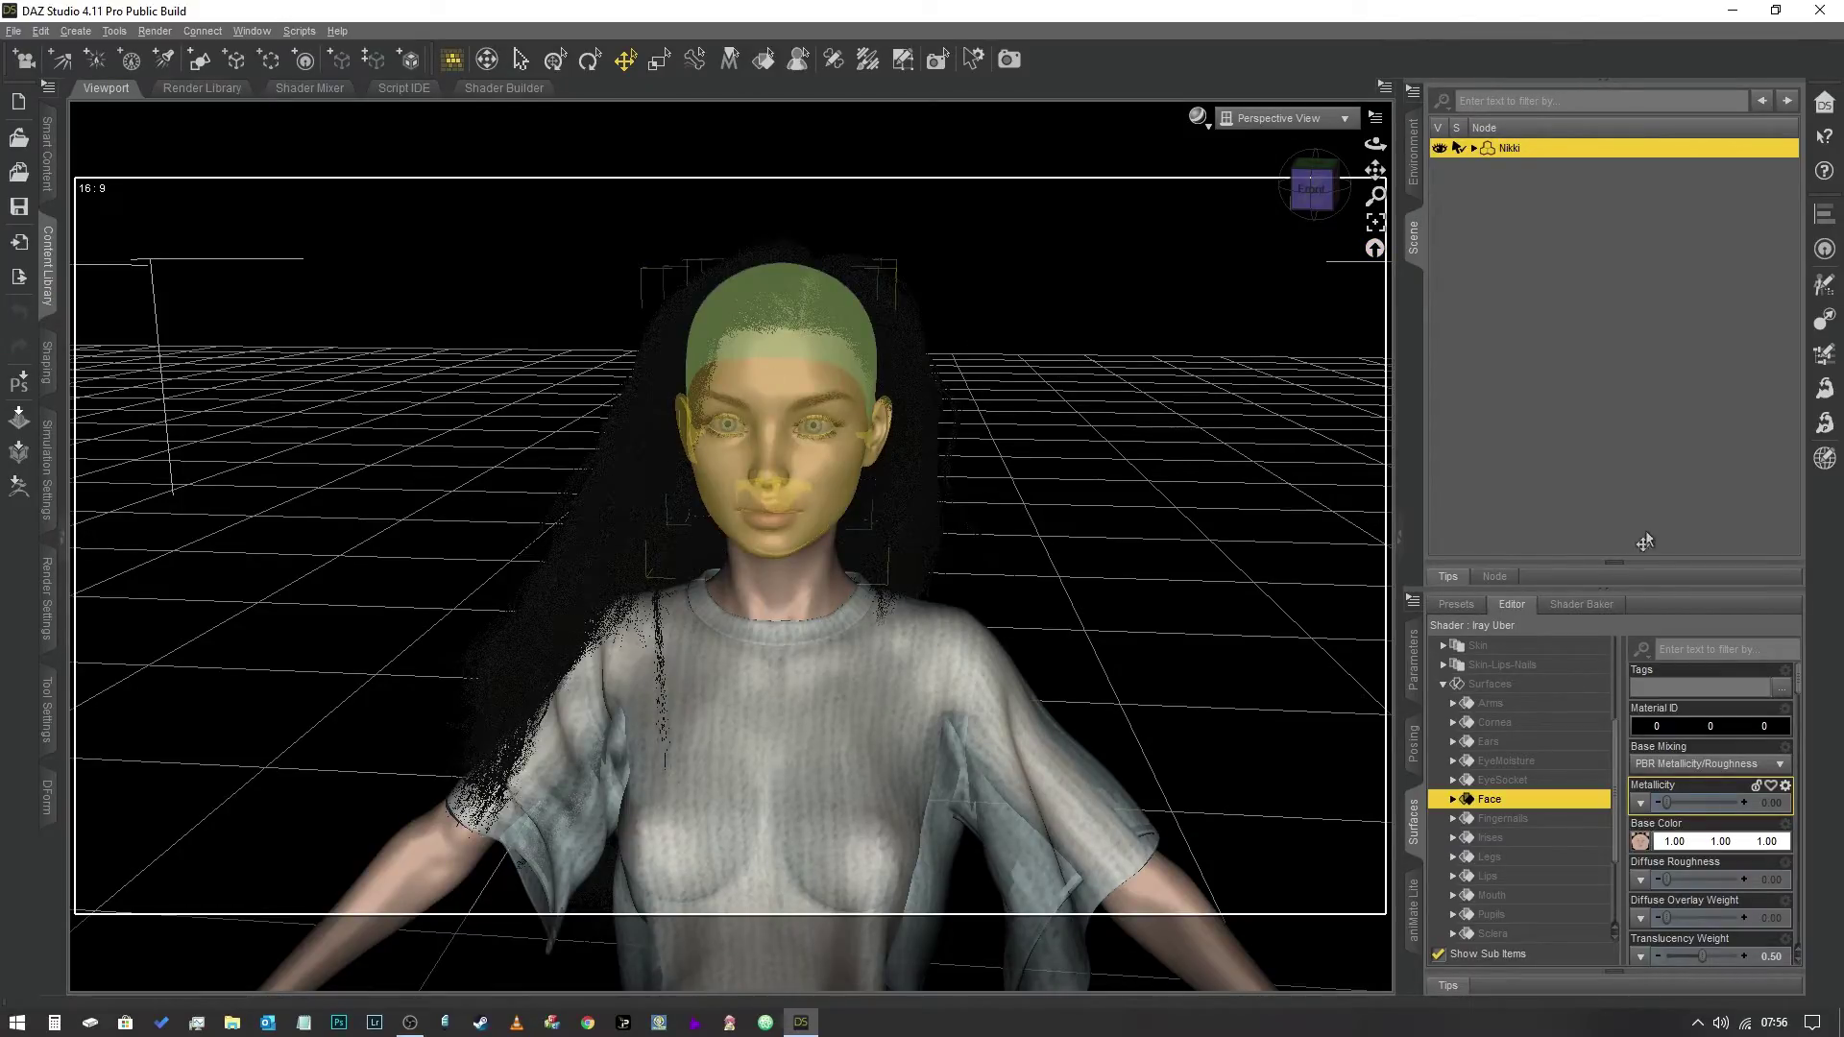
{"action": "left_click_drag", "start_coordinate": [1376, 144], "coordinate": [1183, 111]}
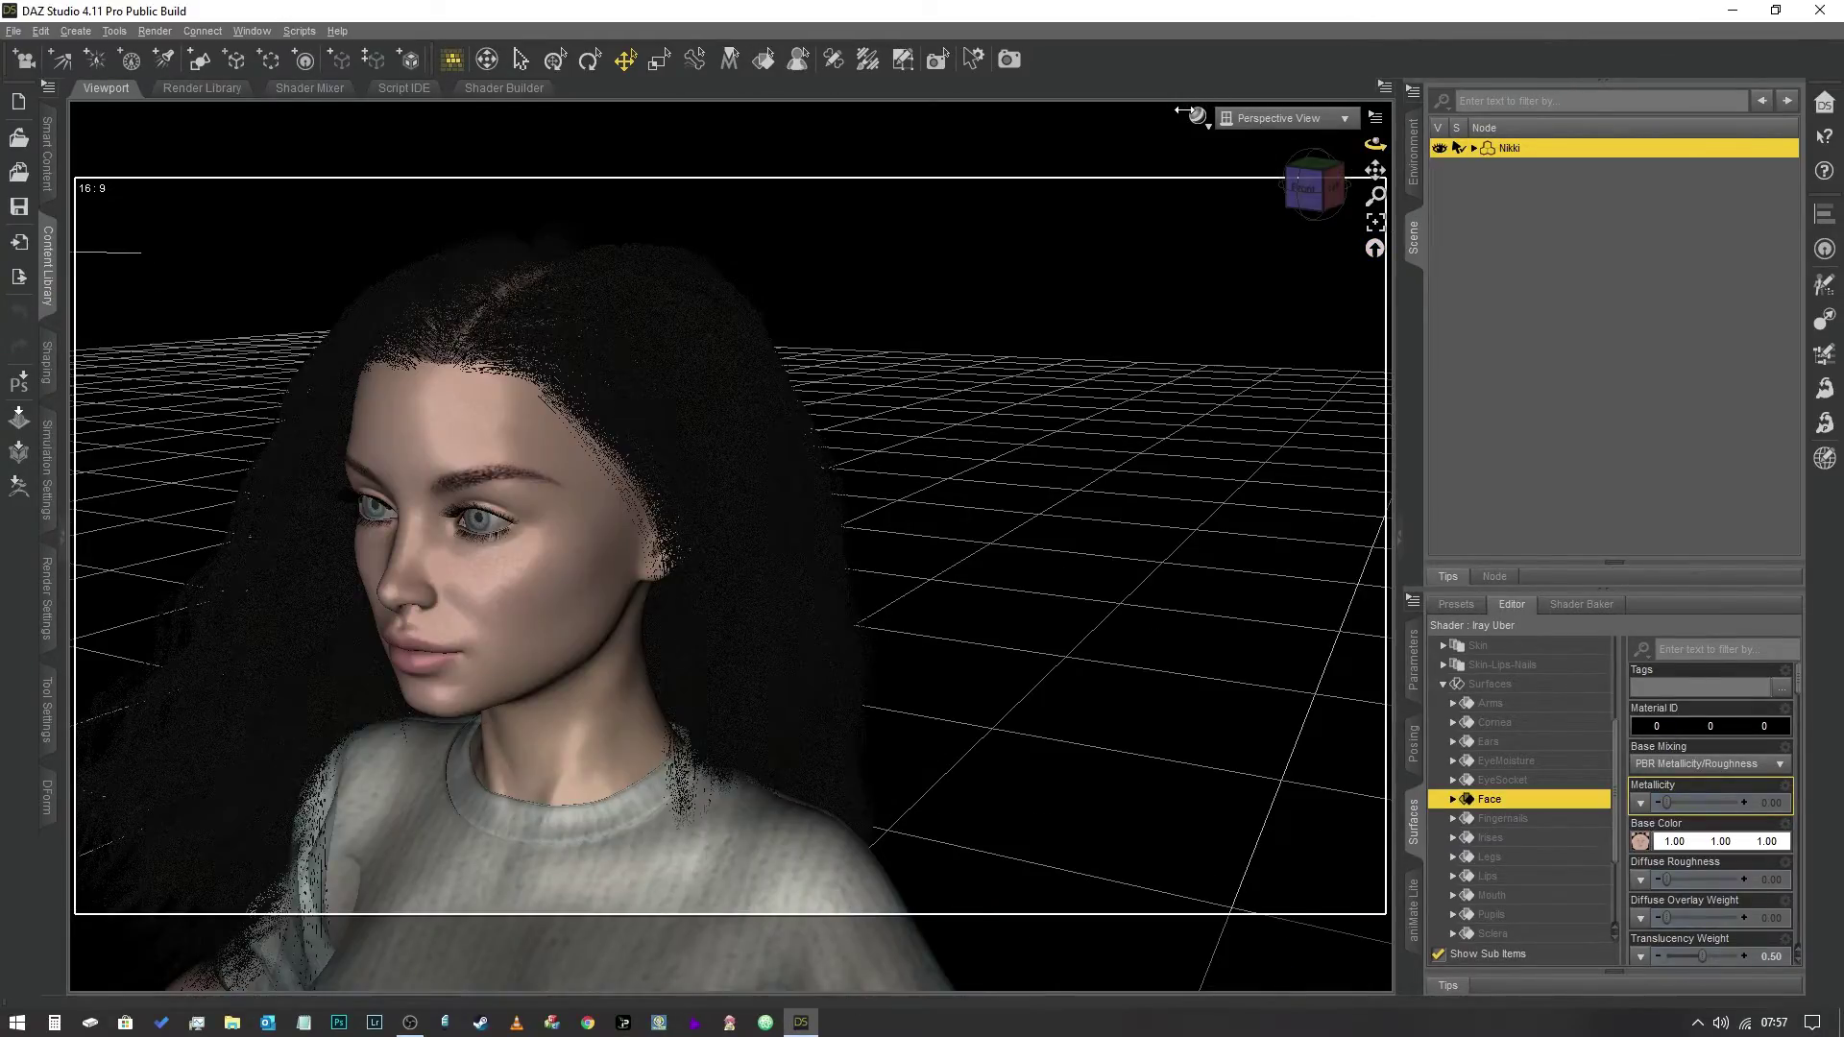
{"action": "left_click", "coordinate": [1196, 116]}
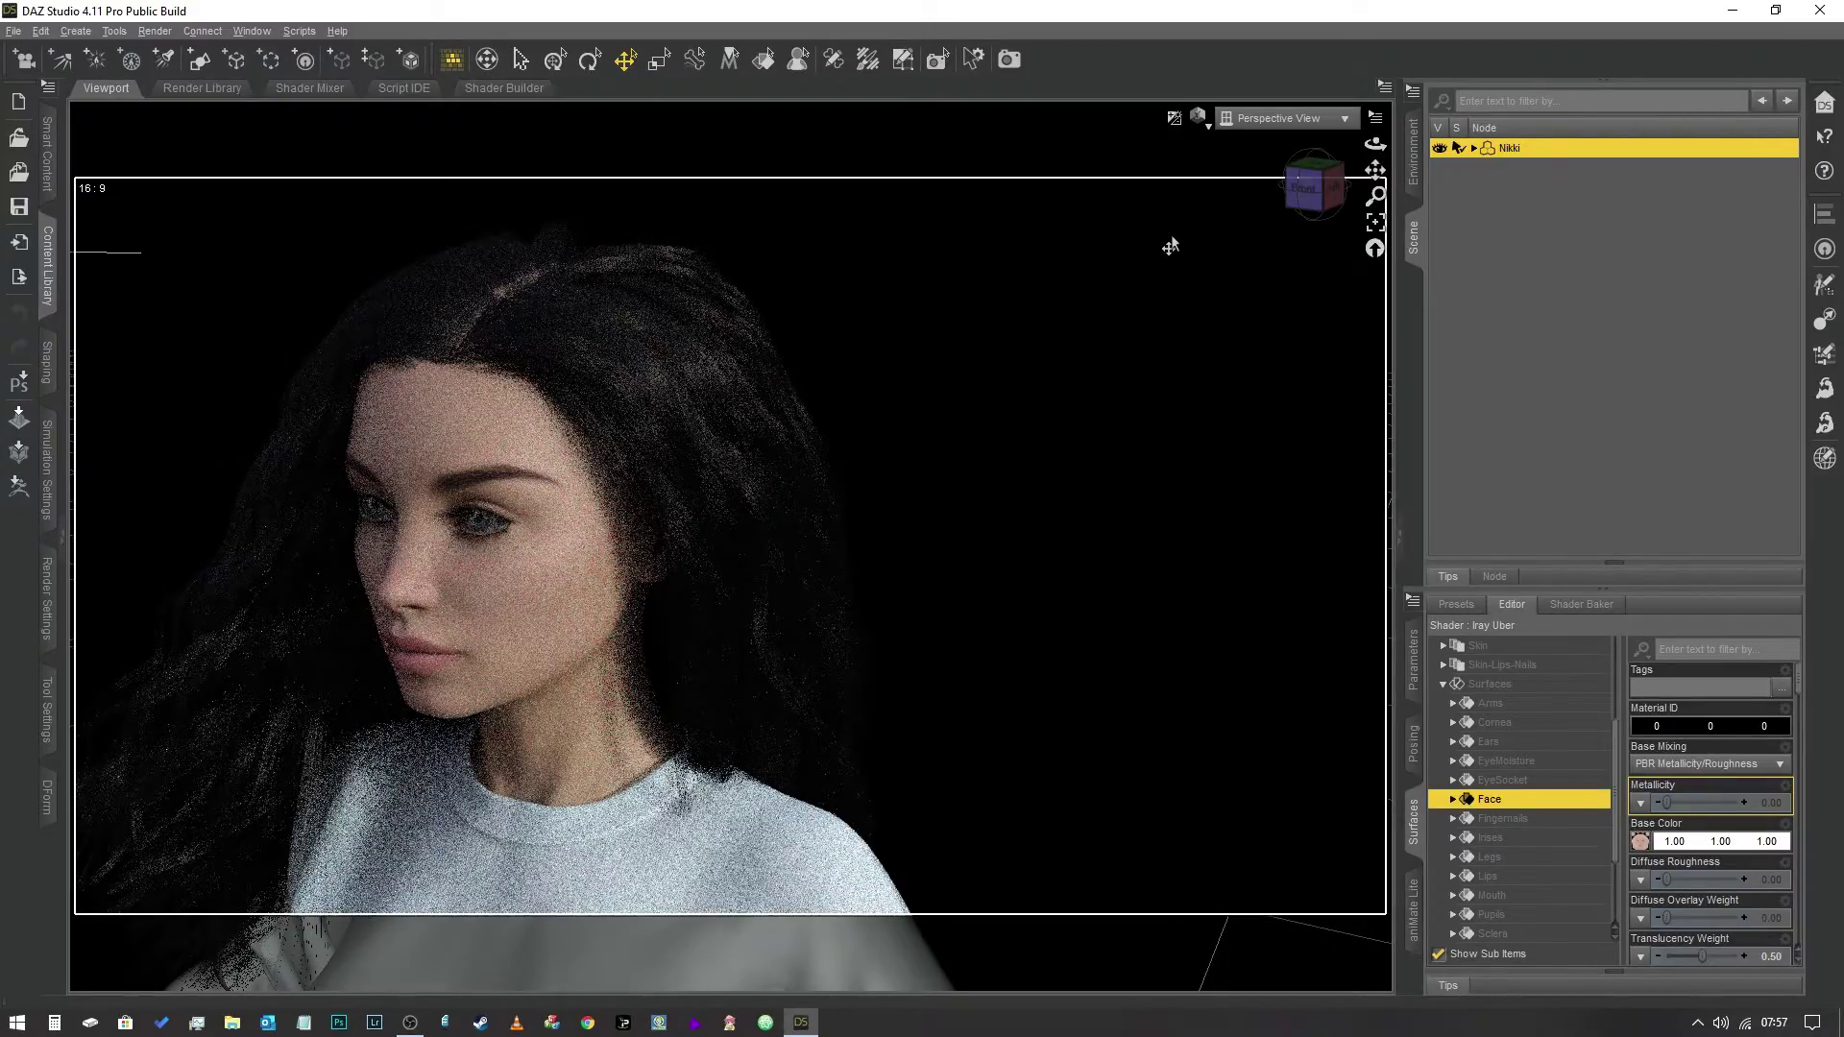
Deselect Nikki and preview the SalemFace texture map behind the face's Base Color.
{"action": "left_click", "coordinate": [1191, 327]}
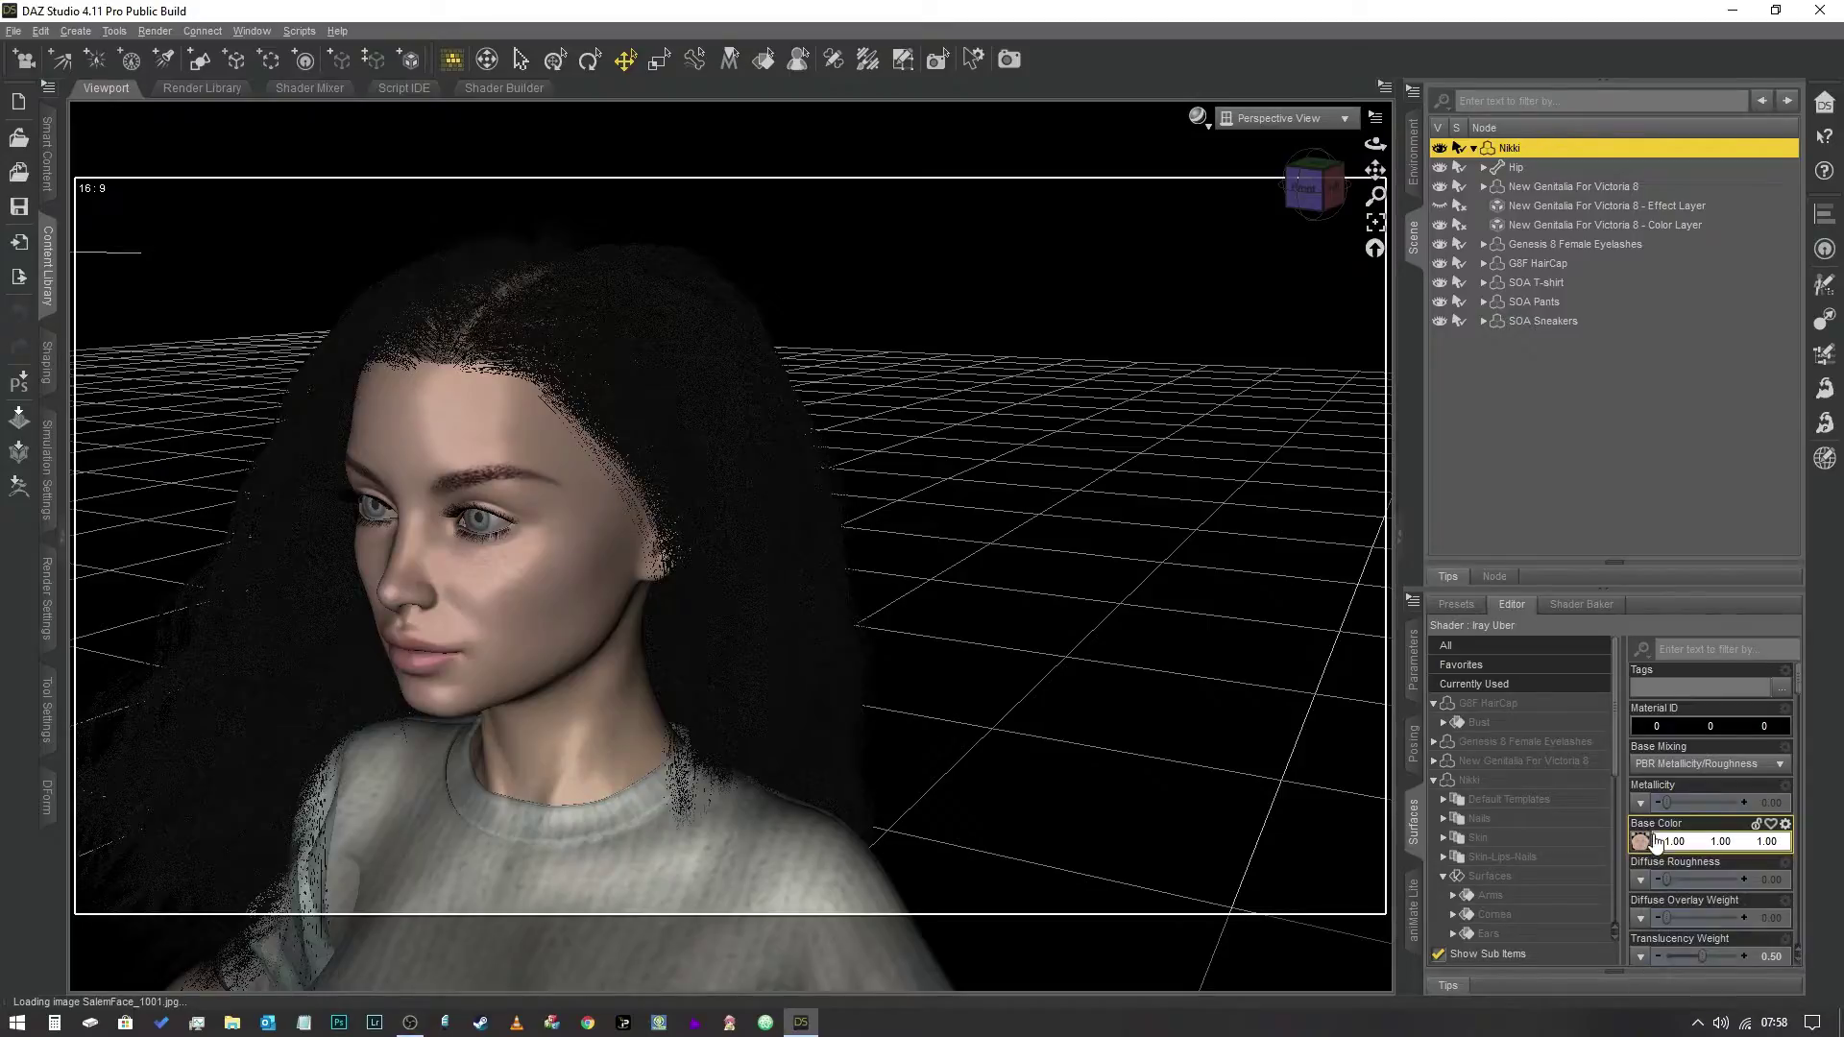
{"action": "mouse_move", "coordinate": [1642, 847]}
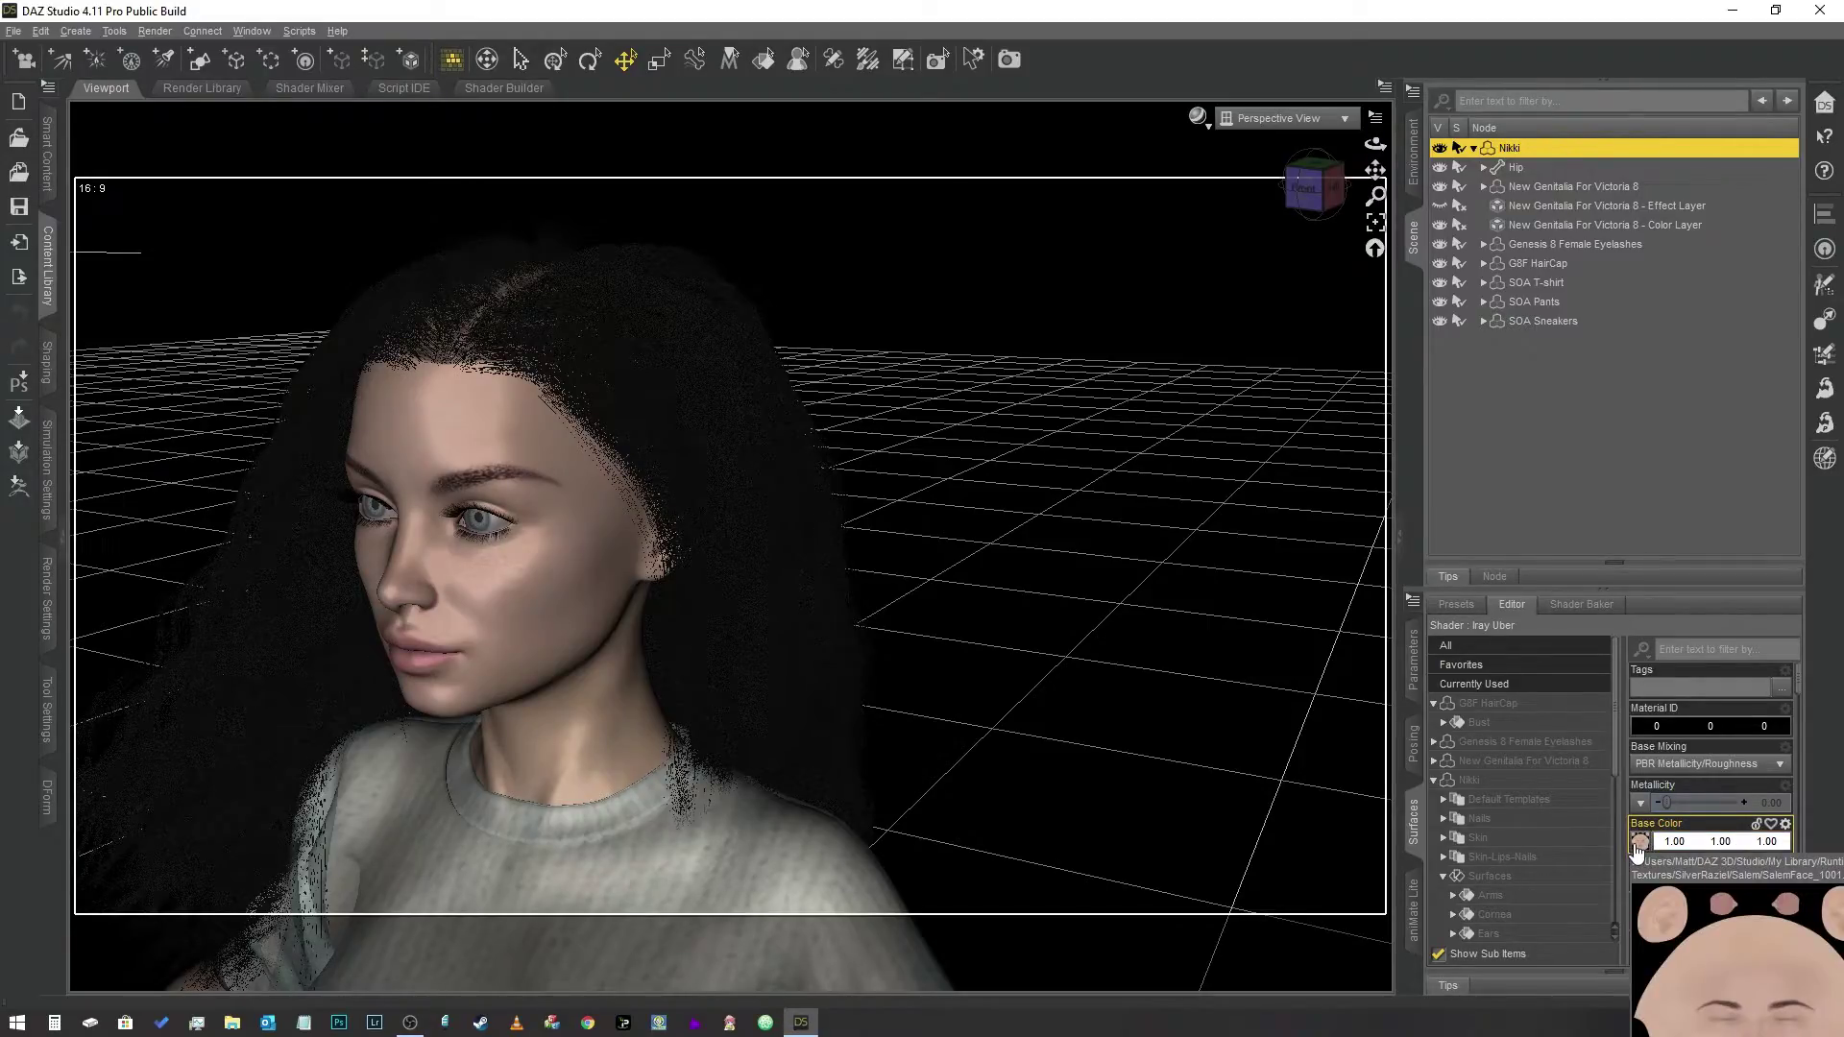
Switch the viewport to NVIDIA Iray and drop the face's Diffuse Roughness from 1.00 to 0.00.
{"action": "scroll", "coordinate": [1713, 747], "scroll_direction": "down", "scroll_amount": 5}
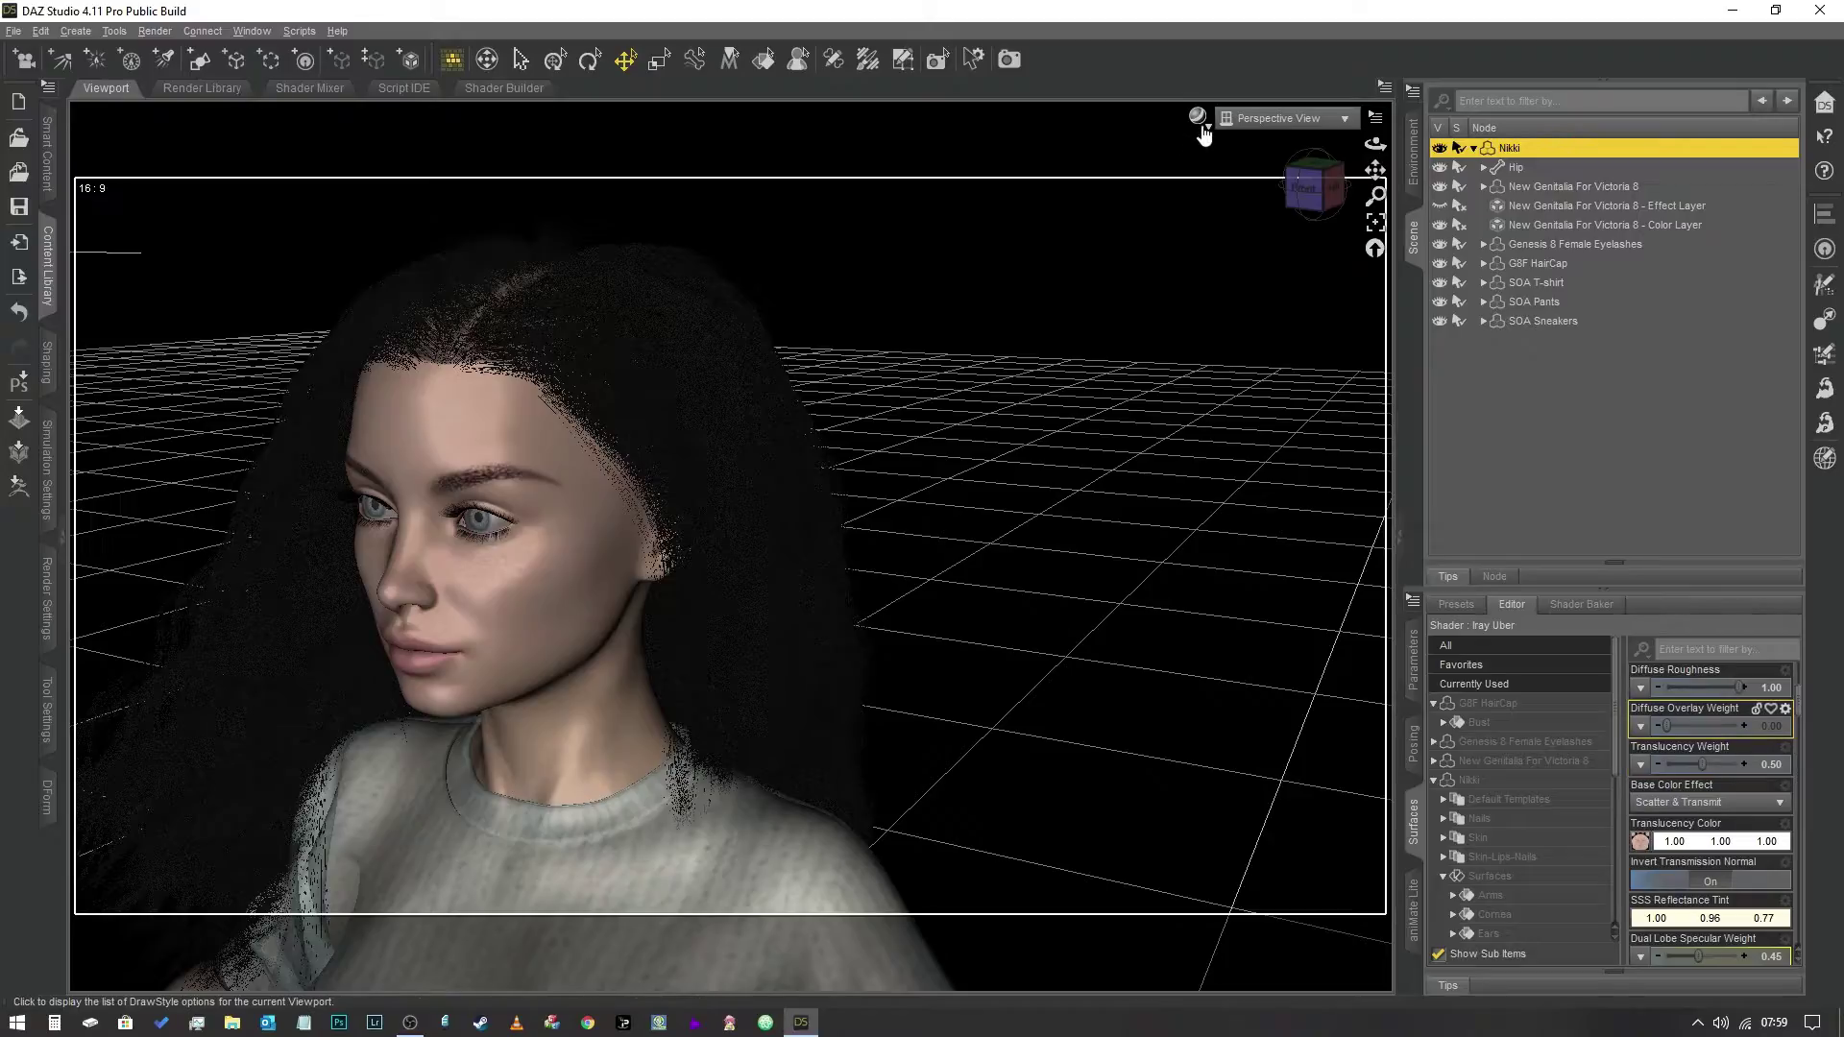
{"action": "right_click", "coordinate": [1196, 332]}
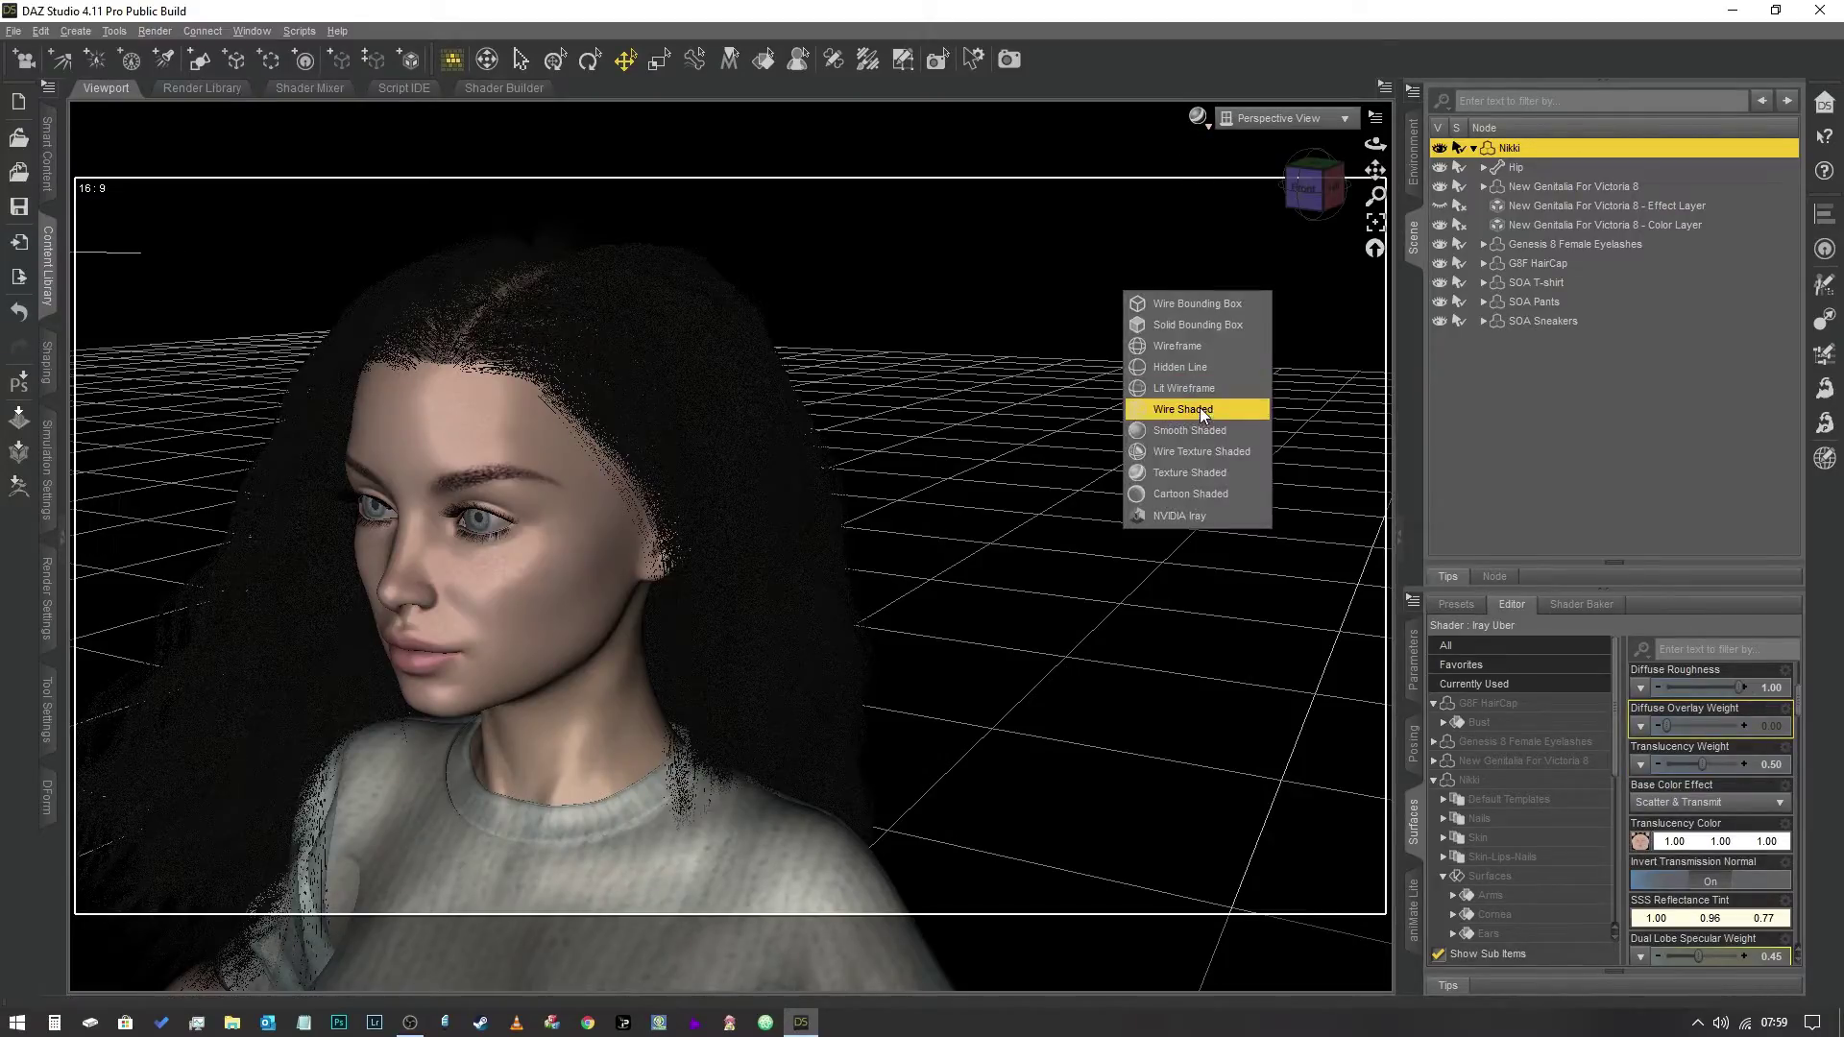
{"action": "left_click", "coordinate": [1184, 527]}
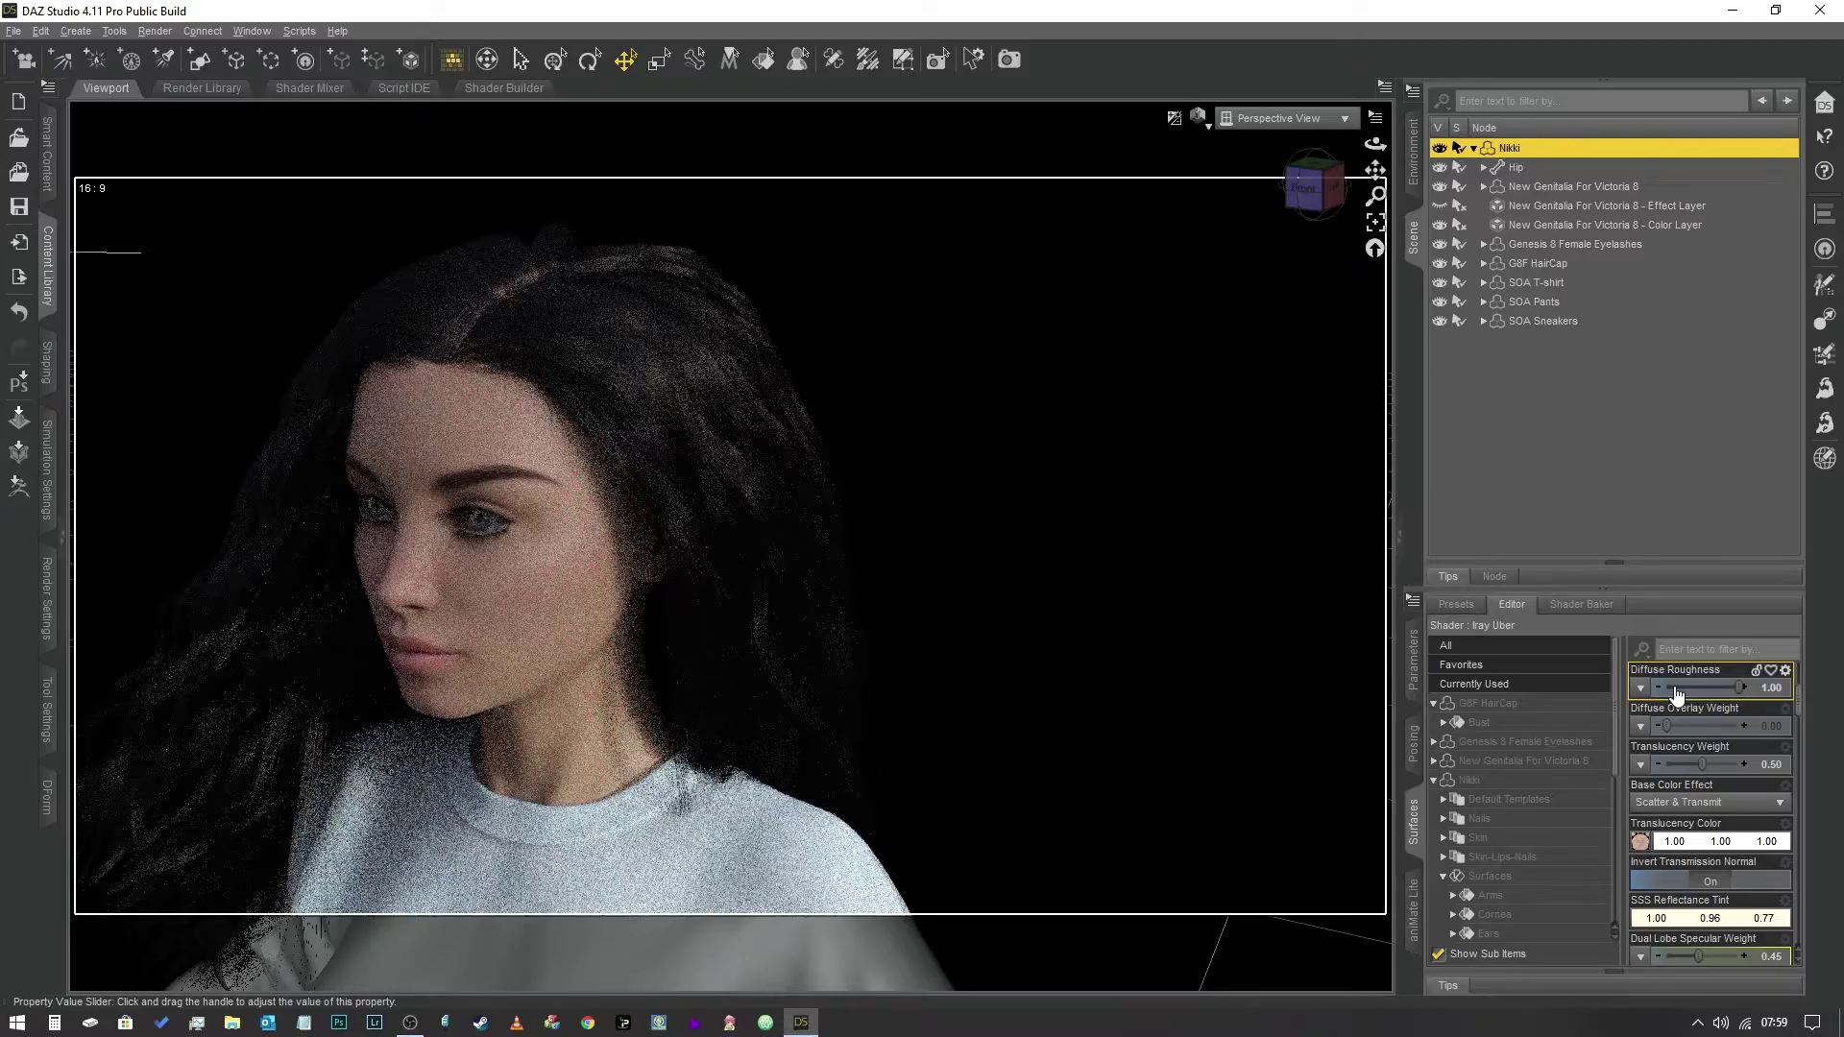
{"action": "left_click_drag", "start_coordinate": [1677, 693], "coordinate": [1644, 693]}
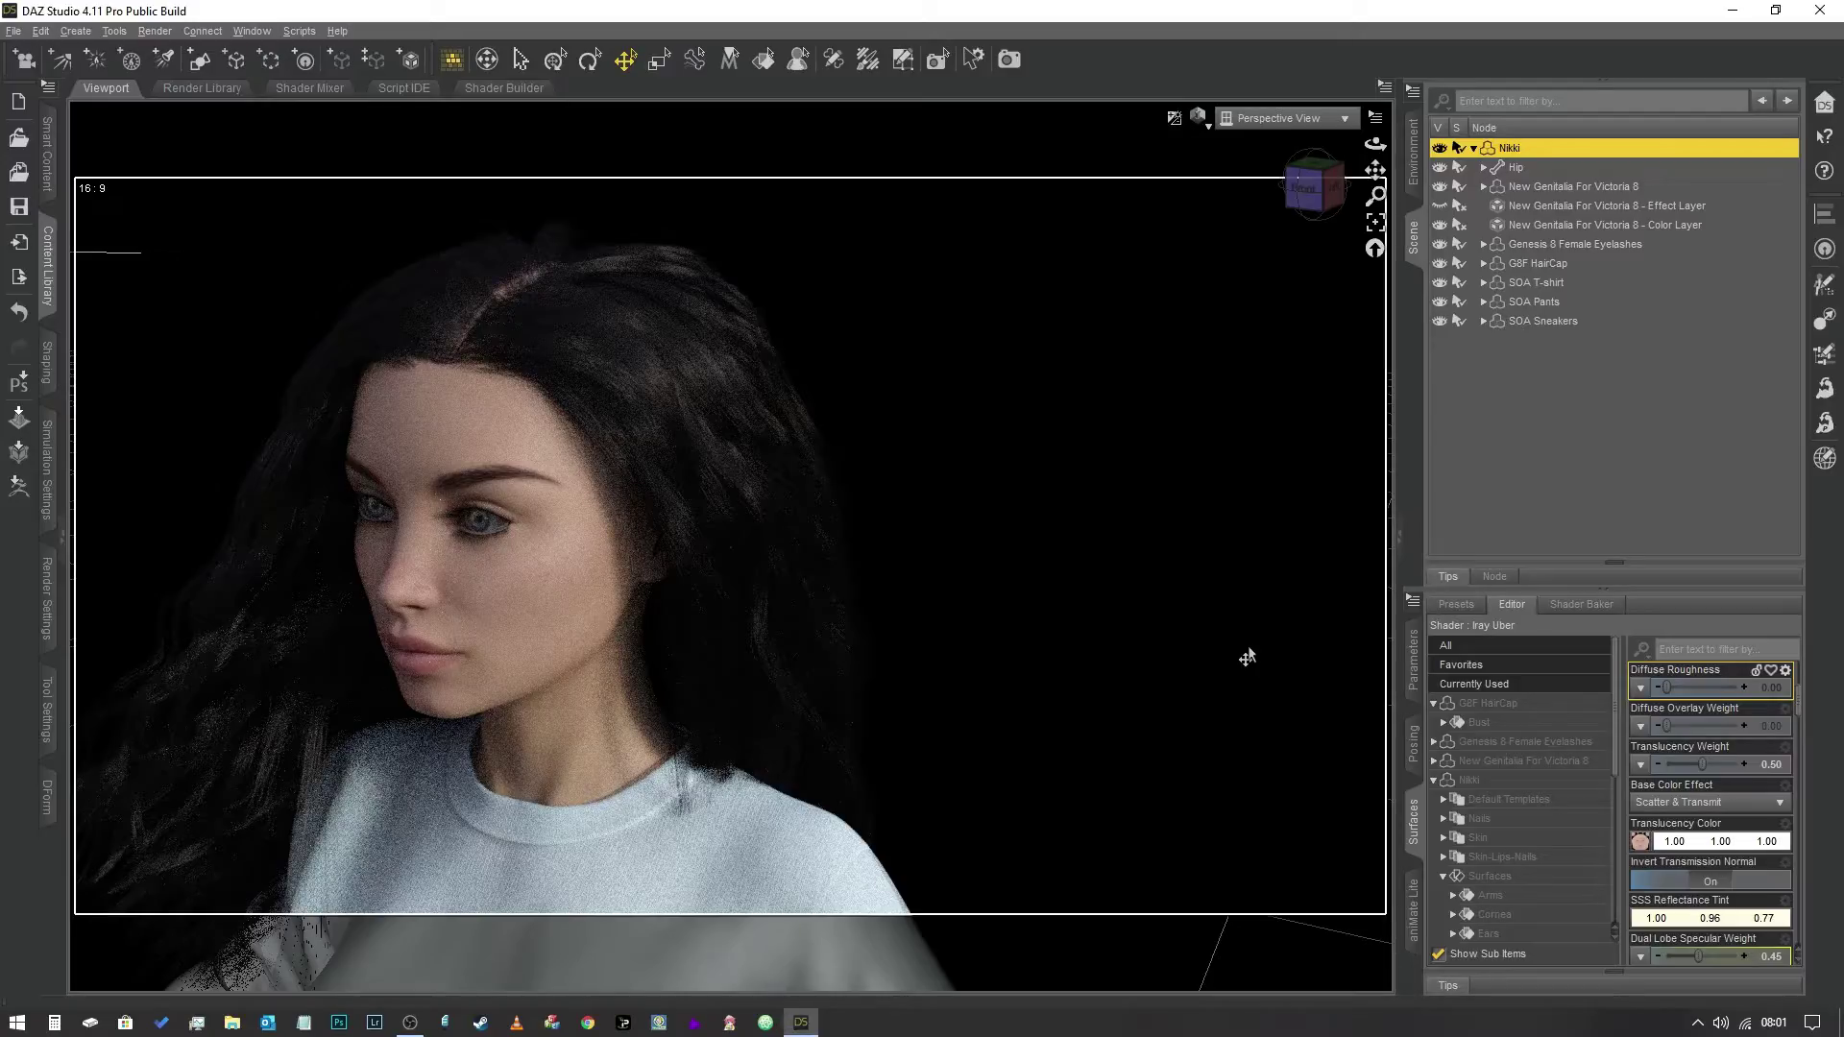
{"action": "mouse_move", "coordinate": [1640, 844]}
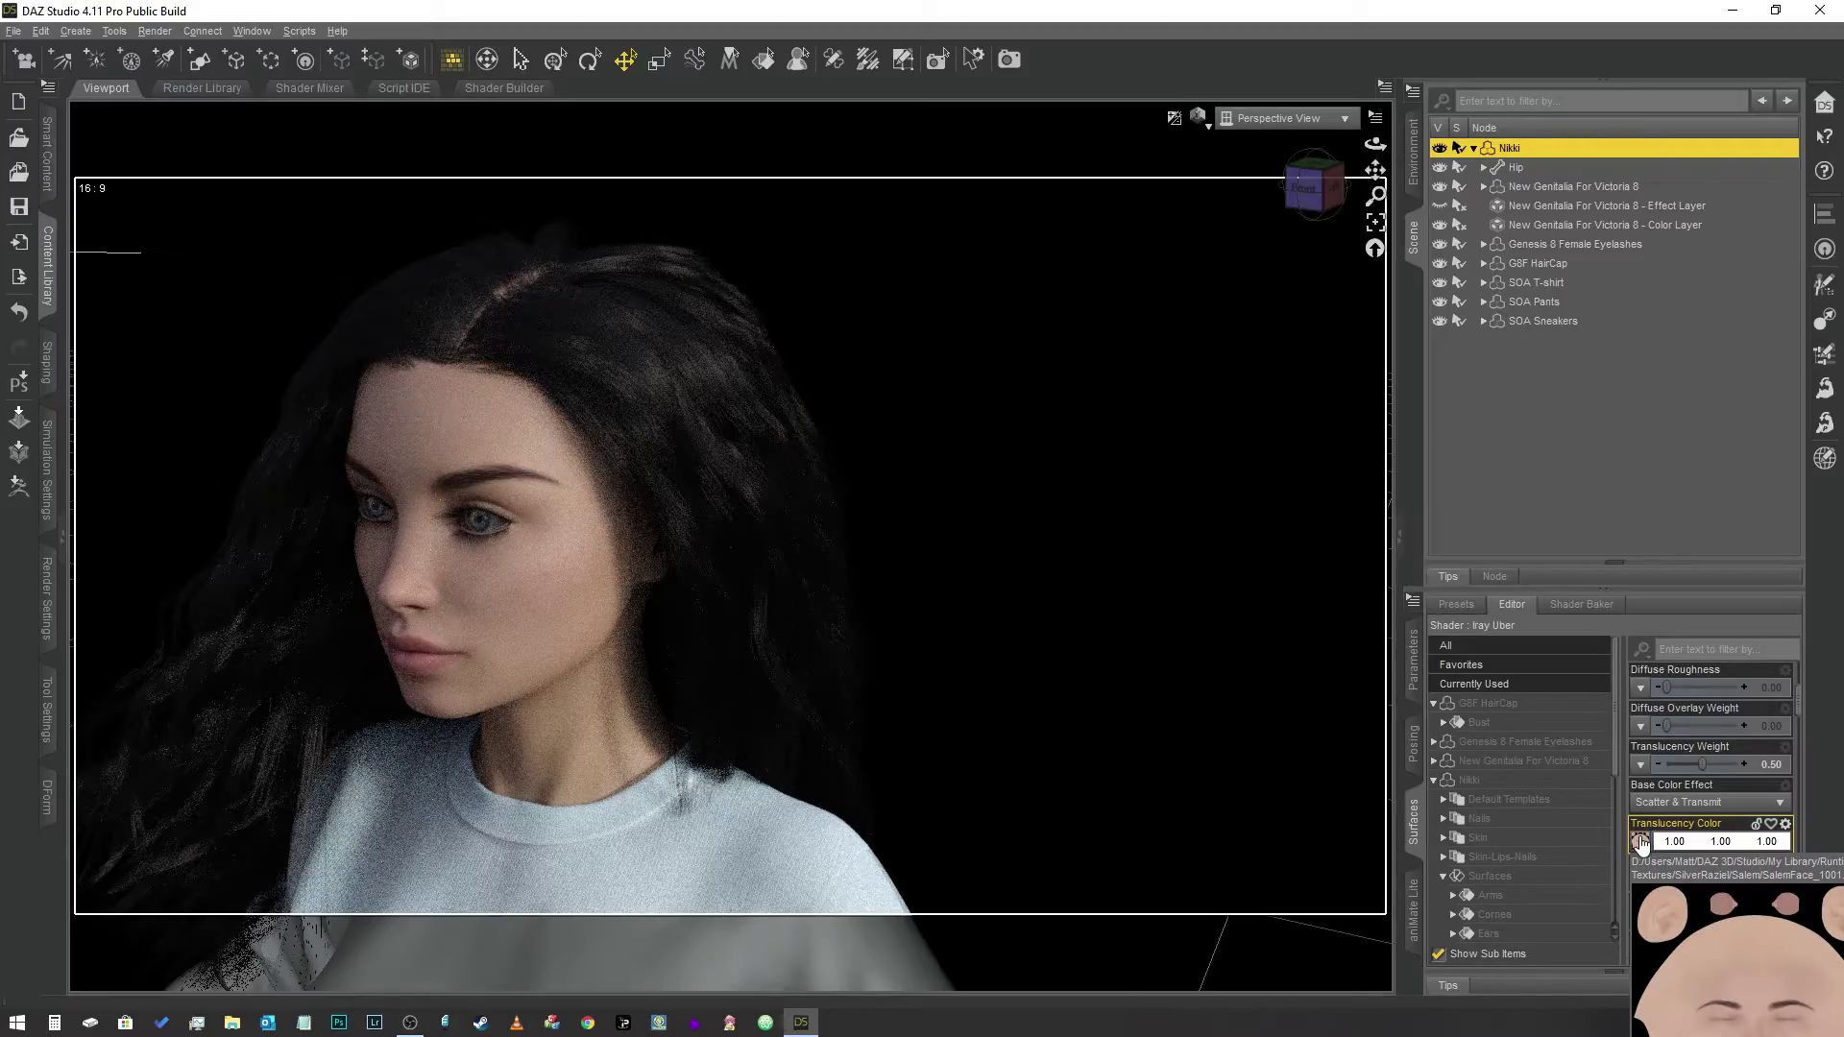
{"action": "left_click_drag", "start_coordinate": [1702, 764], "coordinate": [1677, 765]}
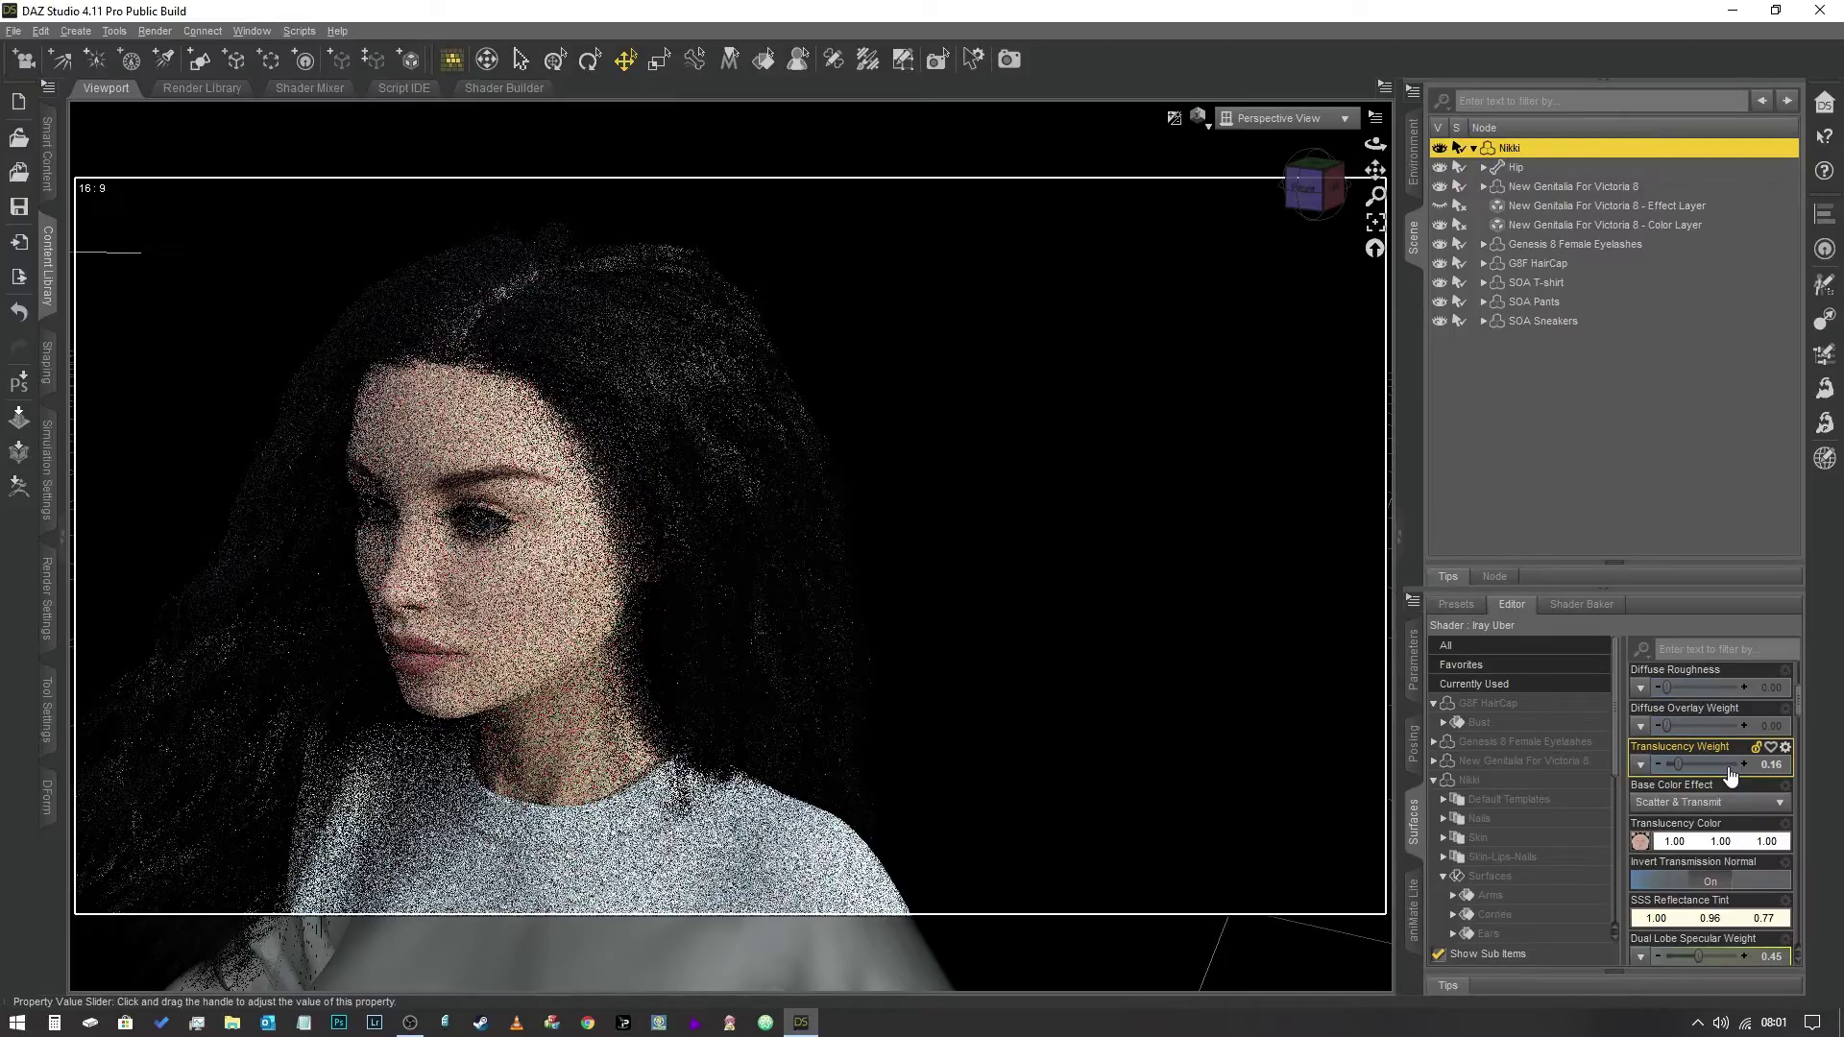
{"action": "left_click", "coordinate": [1726, 764]}
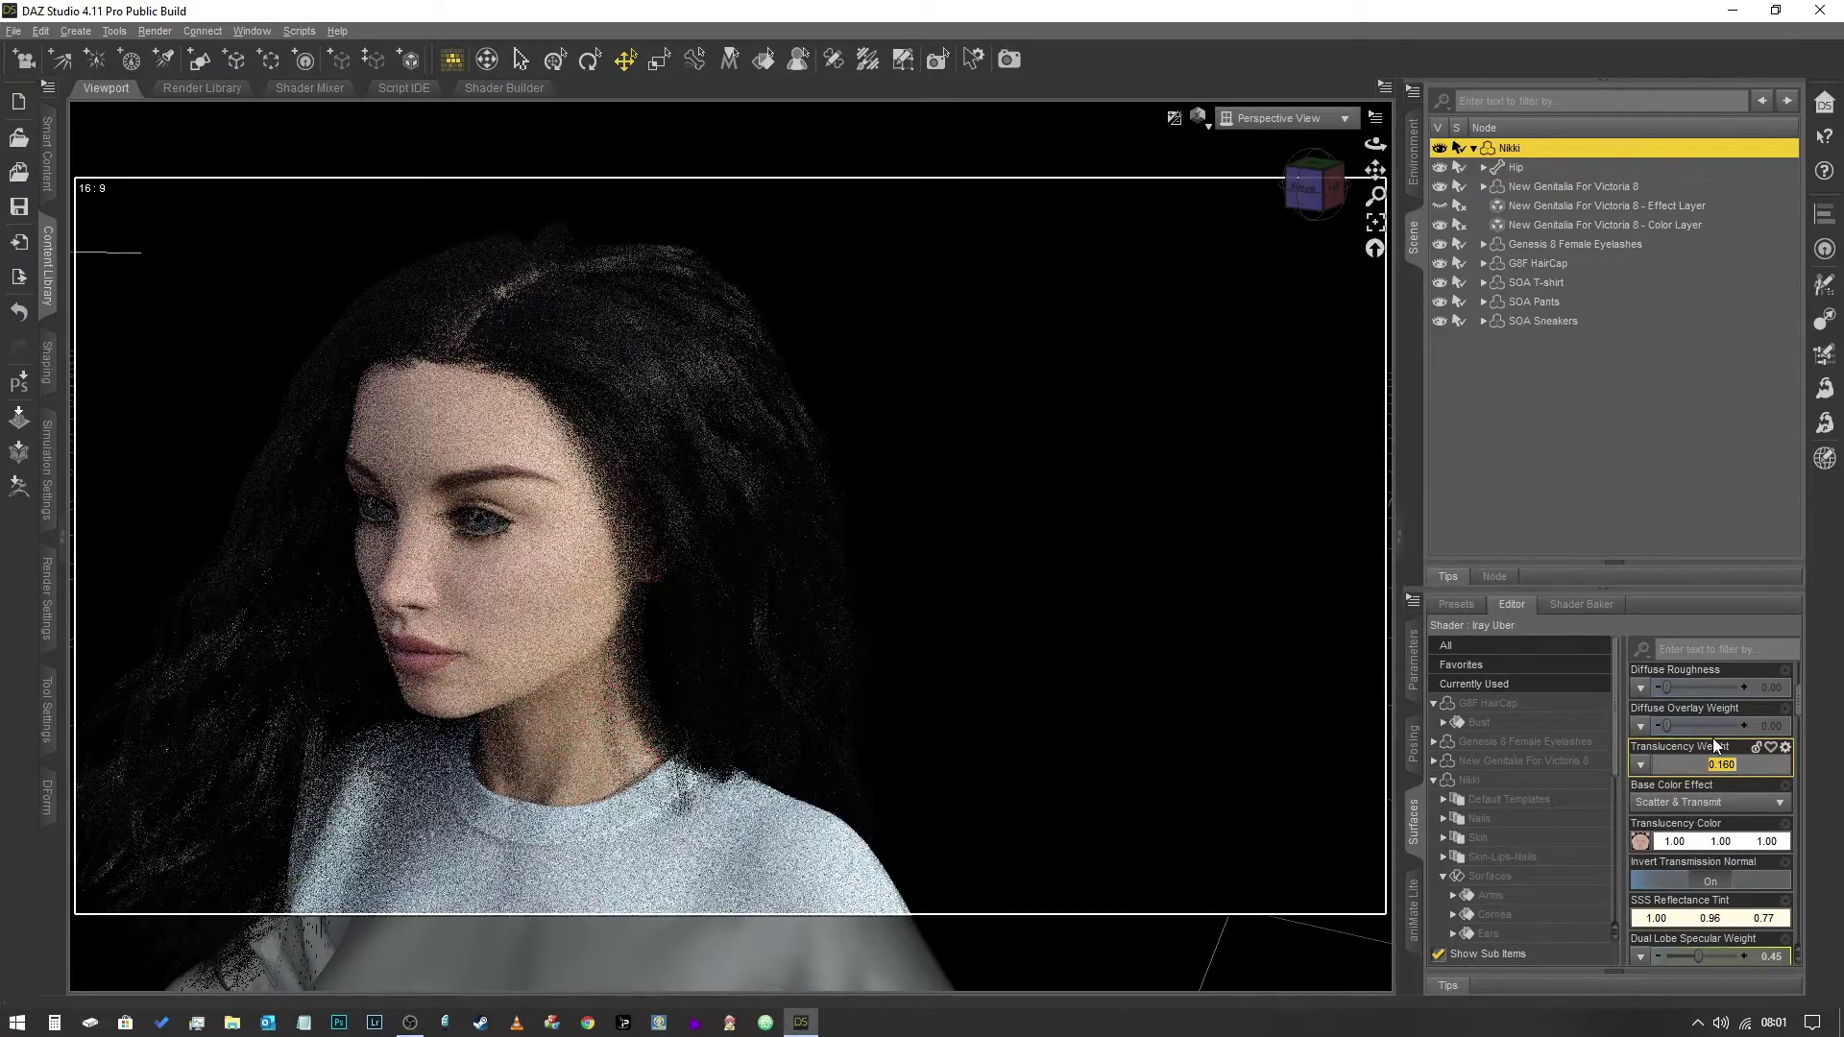
{"action": "type", "text": "0.5"}
{"action": "key", "text": "Return"}
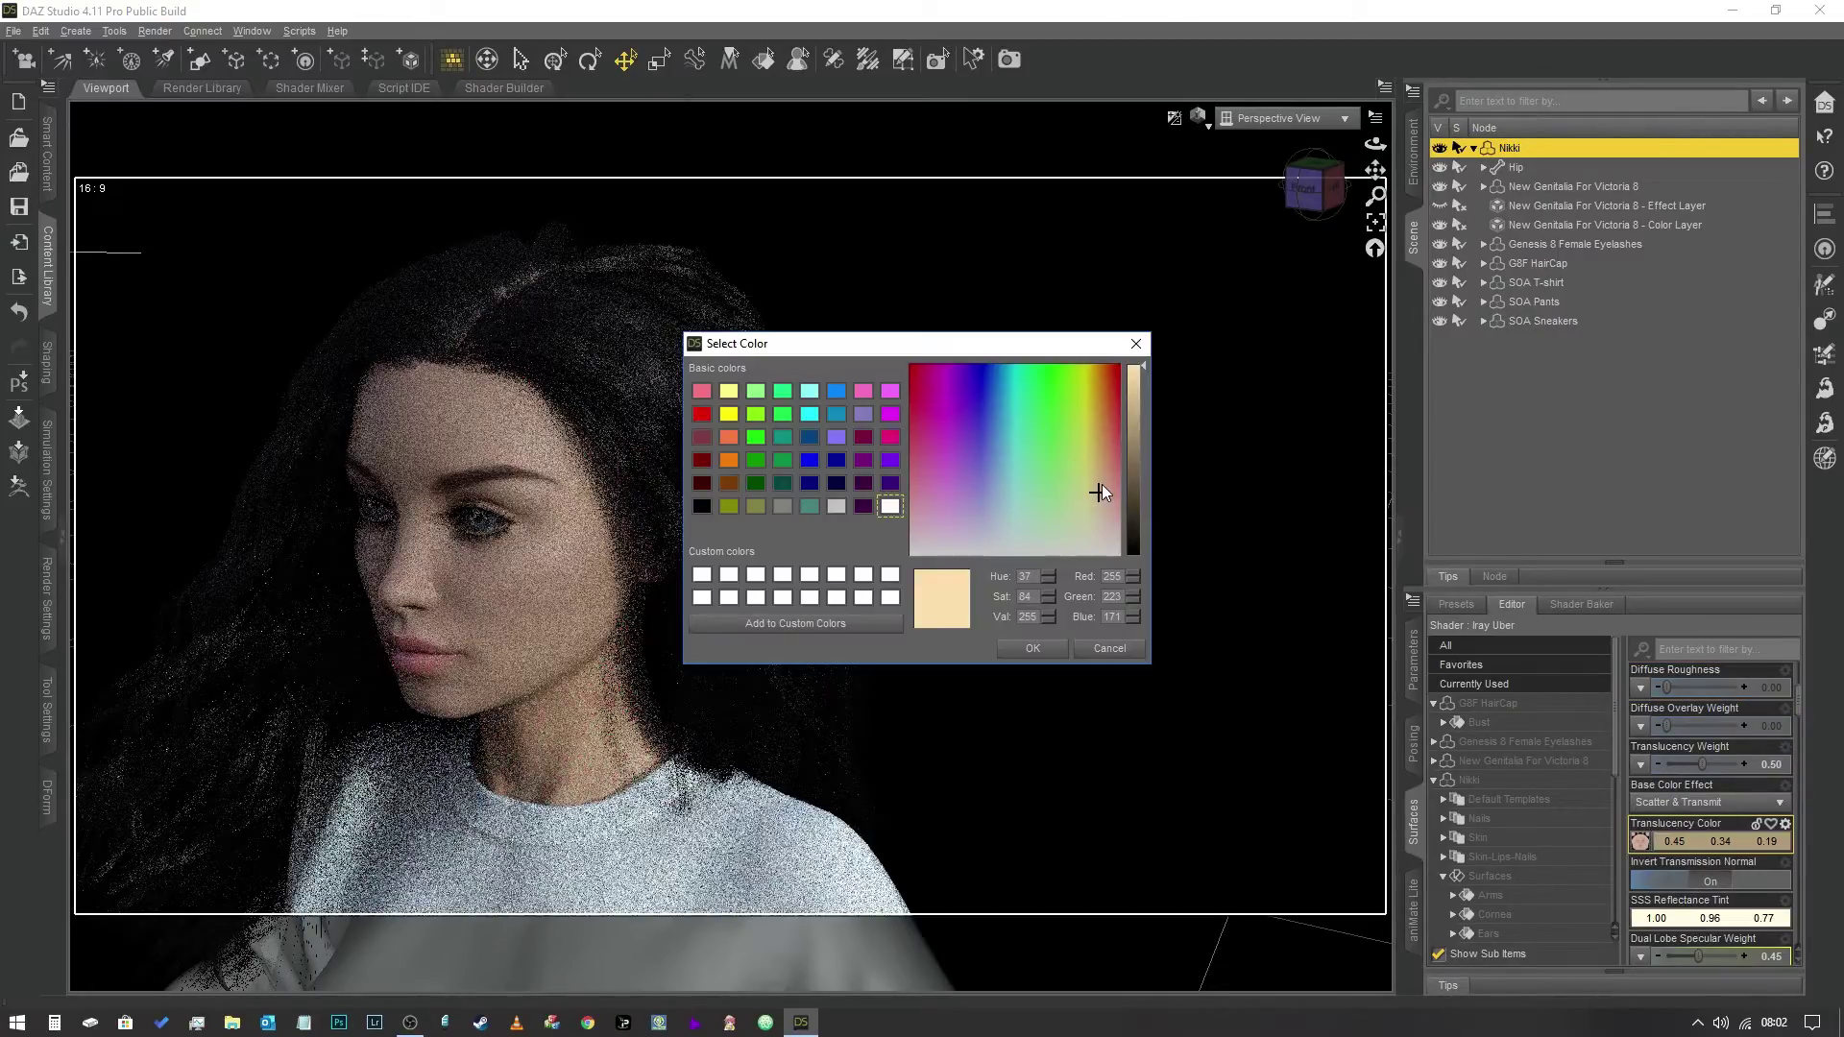
{"action": "left_click", "coordinate": [1033, 648]}
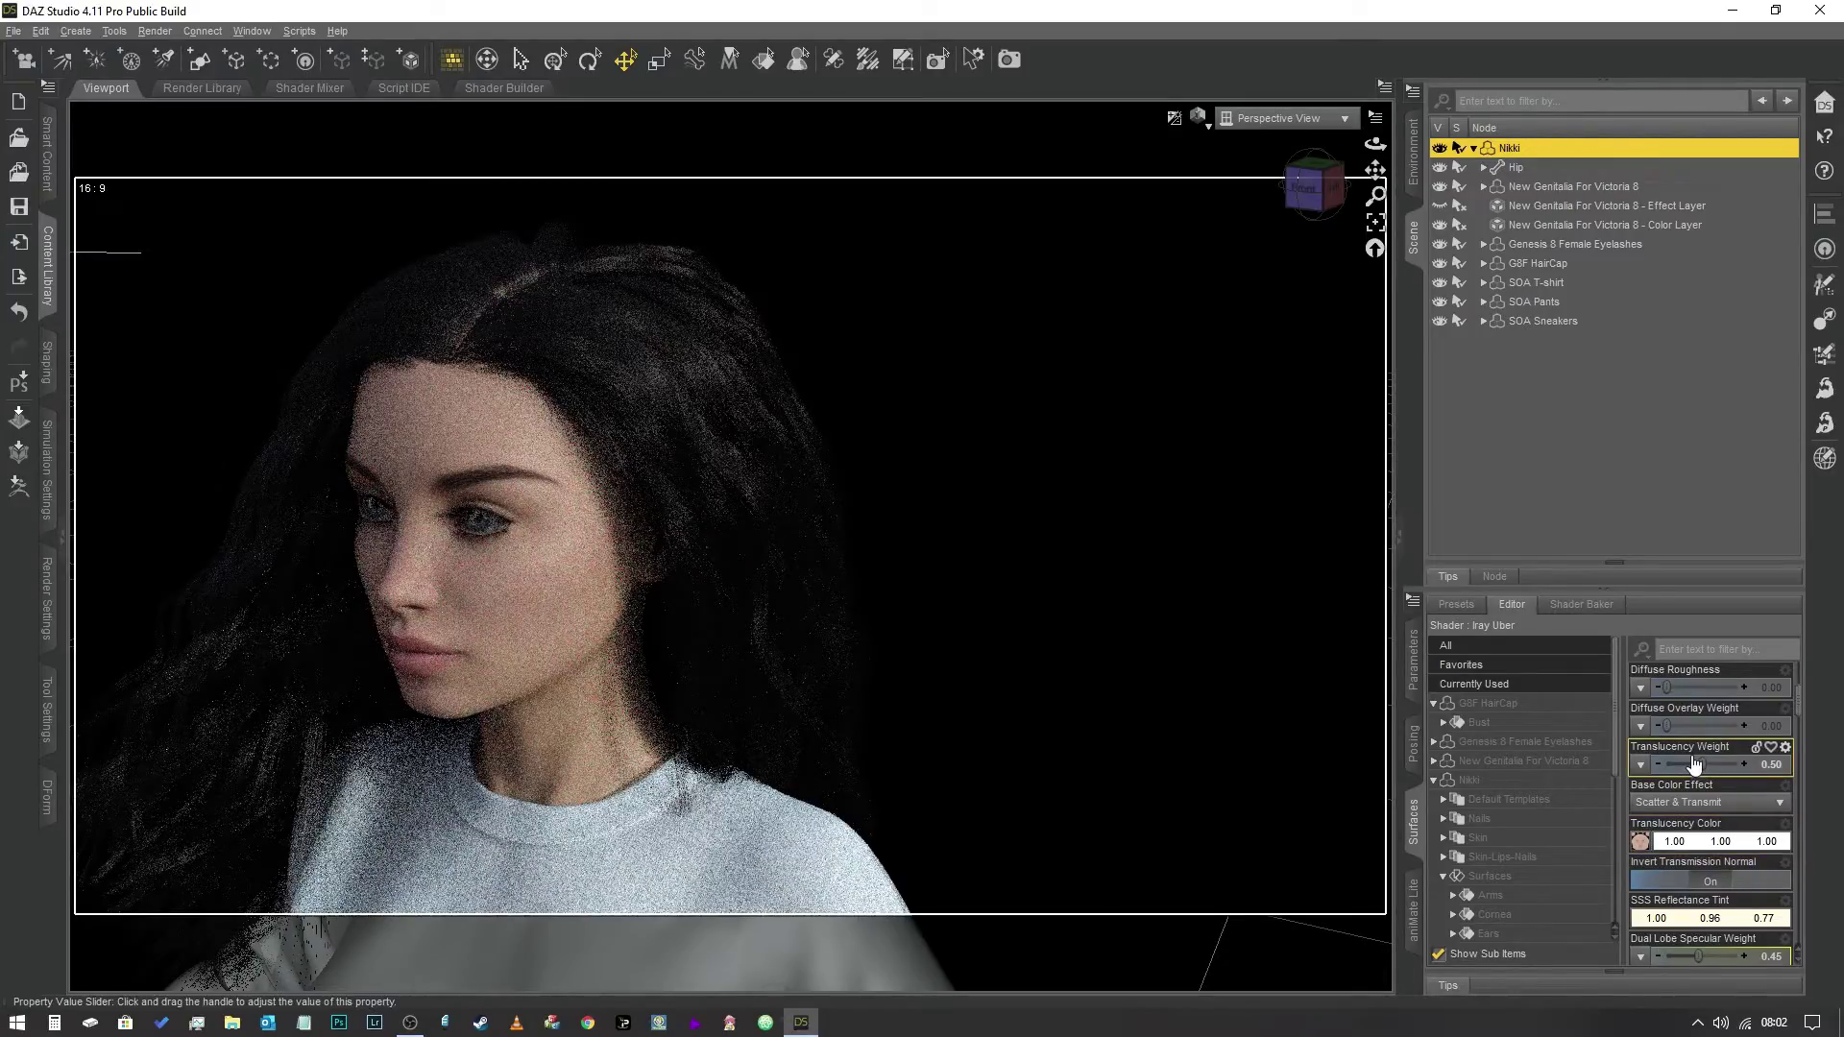
Review the face's Glossy settings: Reflectivity 0.60, Roughness 0.50, Scatter Only color effect.
{"action": "scroll", "coordinate": [1714, 812], "scroll_direction": "down", "scroll_amount": 5}
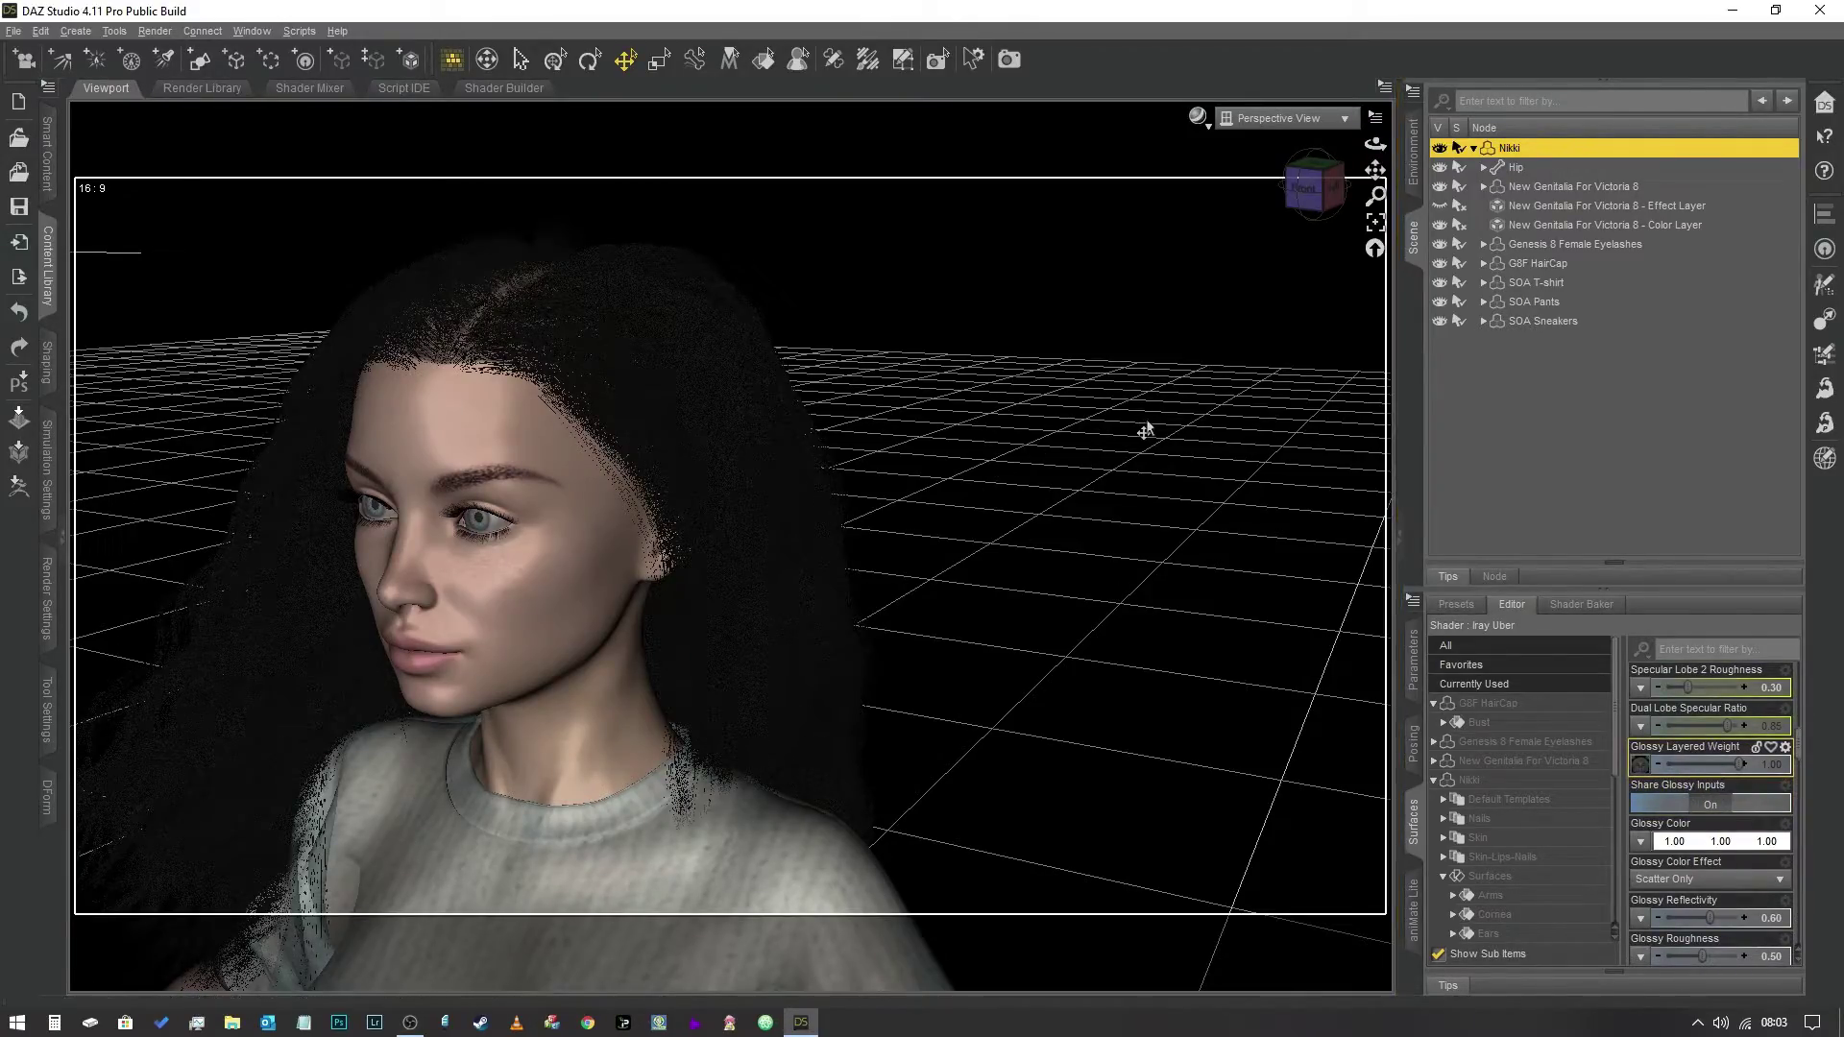
{"action": "mouse_move", "coordinate": [1639, 776]}
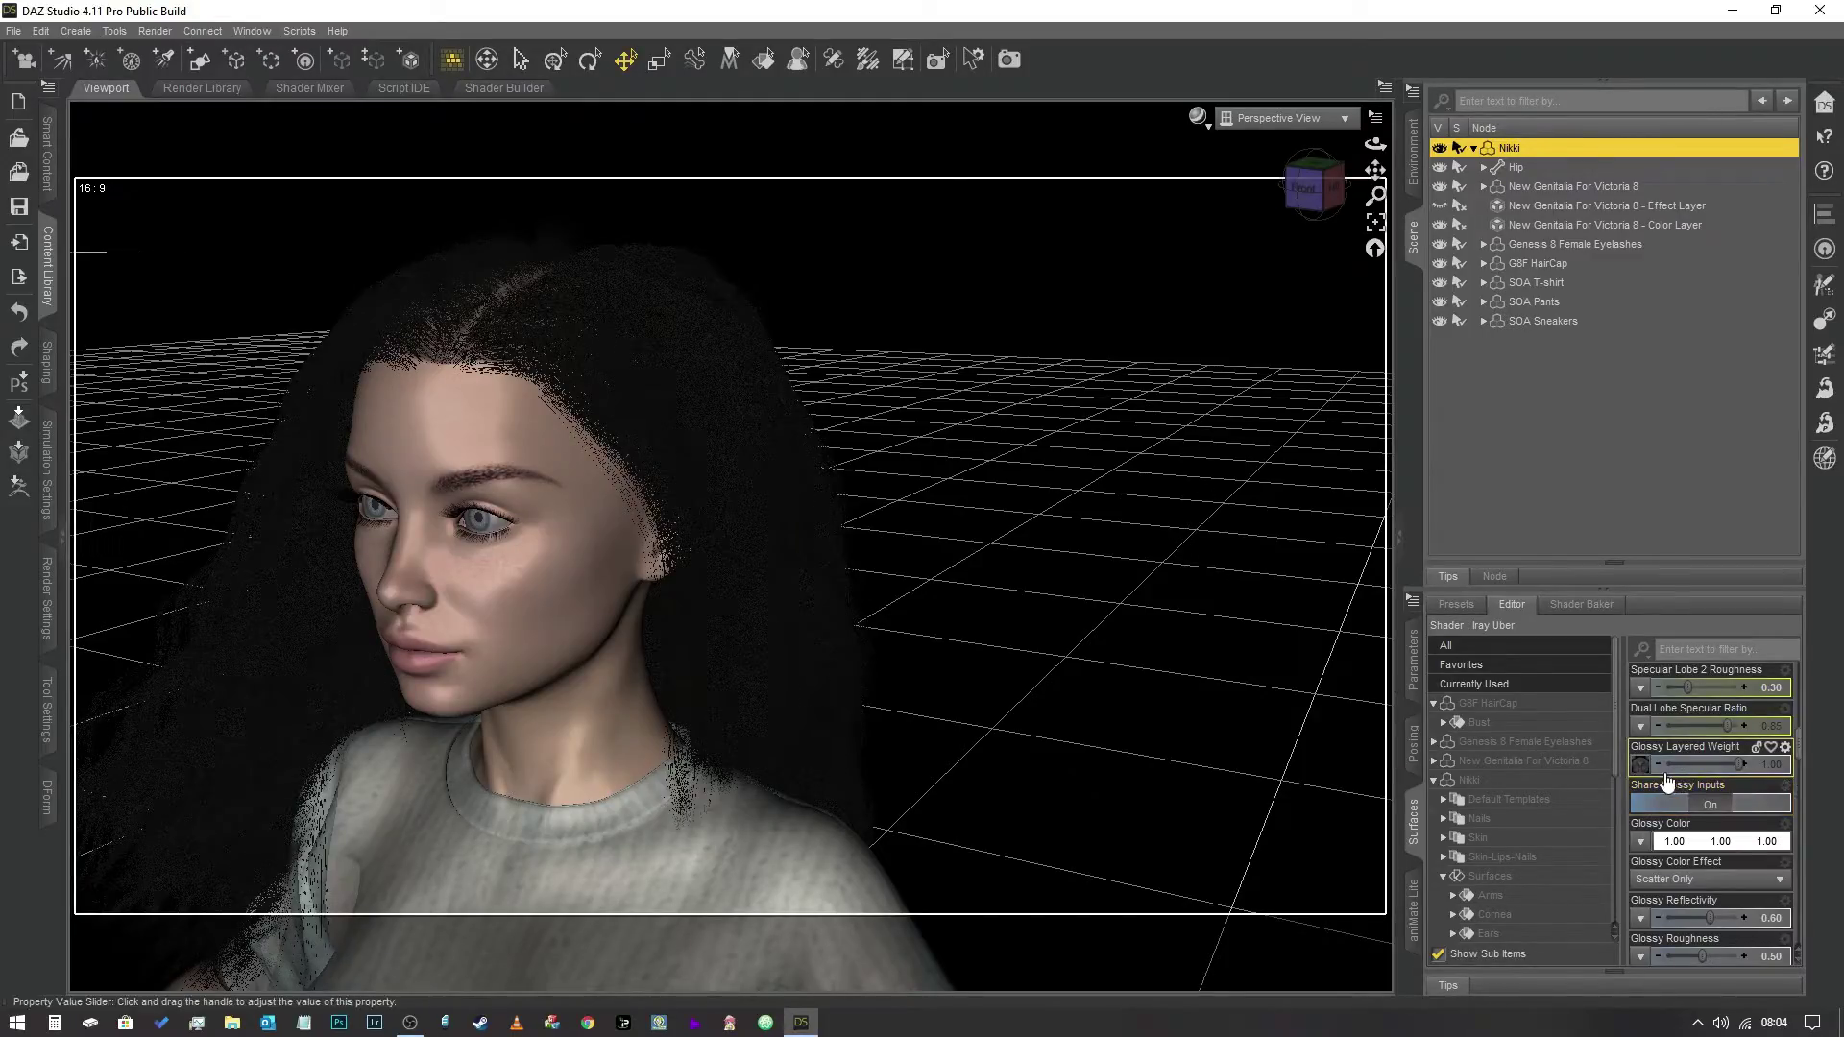
{"action": "mouse_move", "coordinate": [1638, 768]}
{"action": "scroll", "coordinate": [1700, 771], "scroll_direction": "down", "scroll_amount": 5}
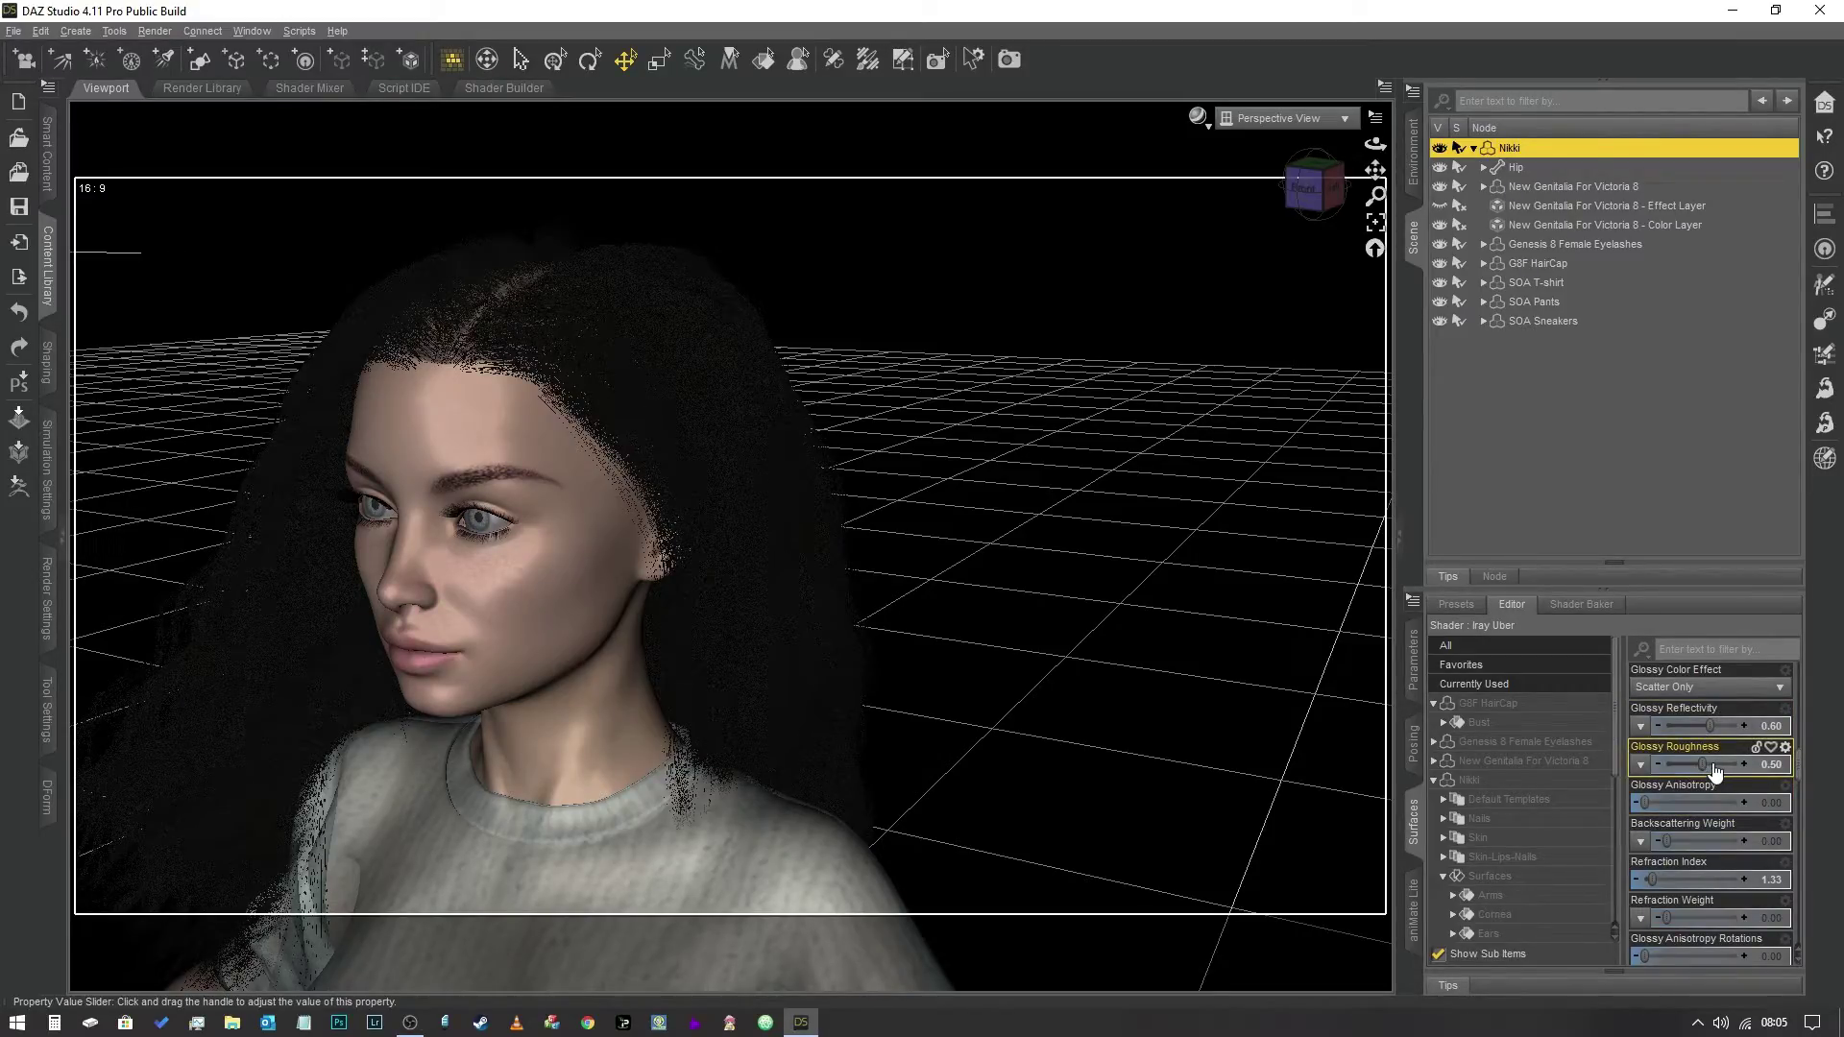
{"action": "mouse_move", "coordinate": [1702, 763]}
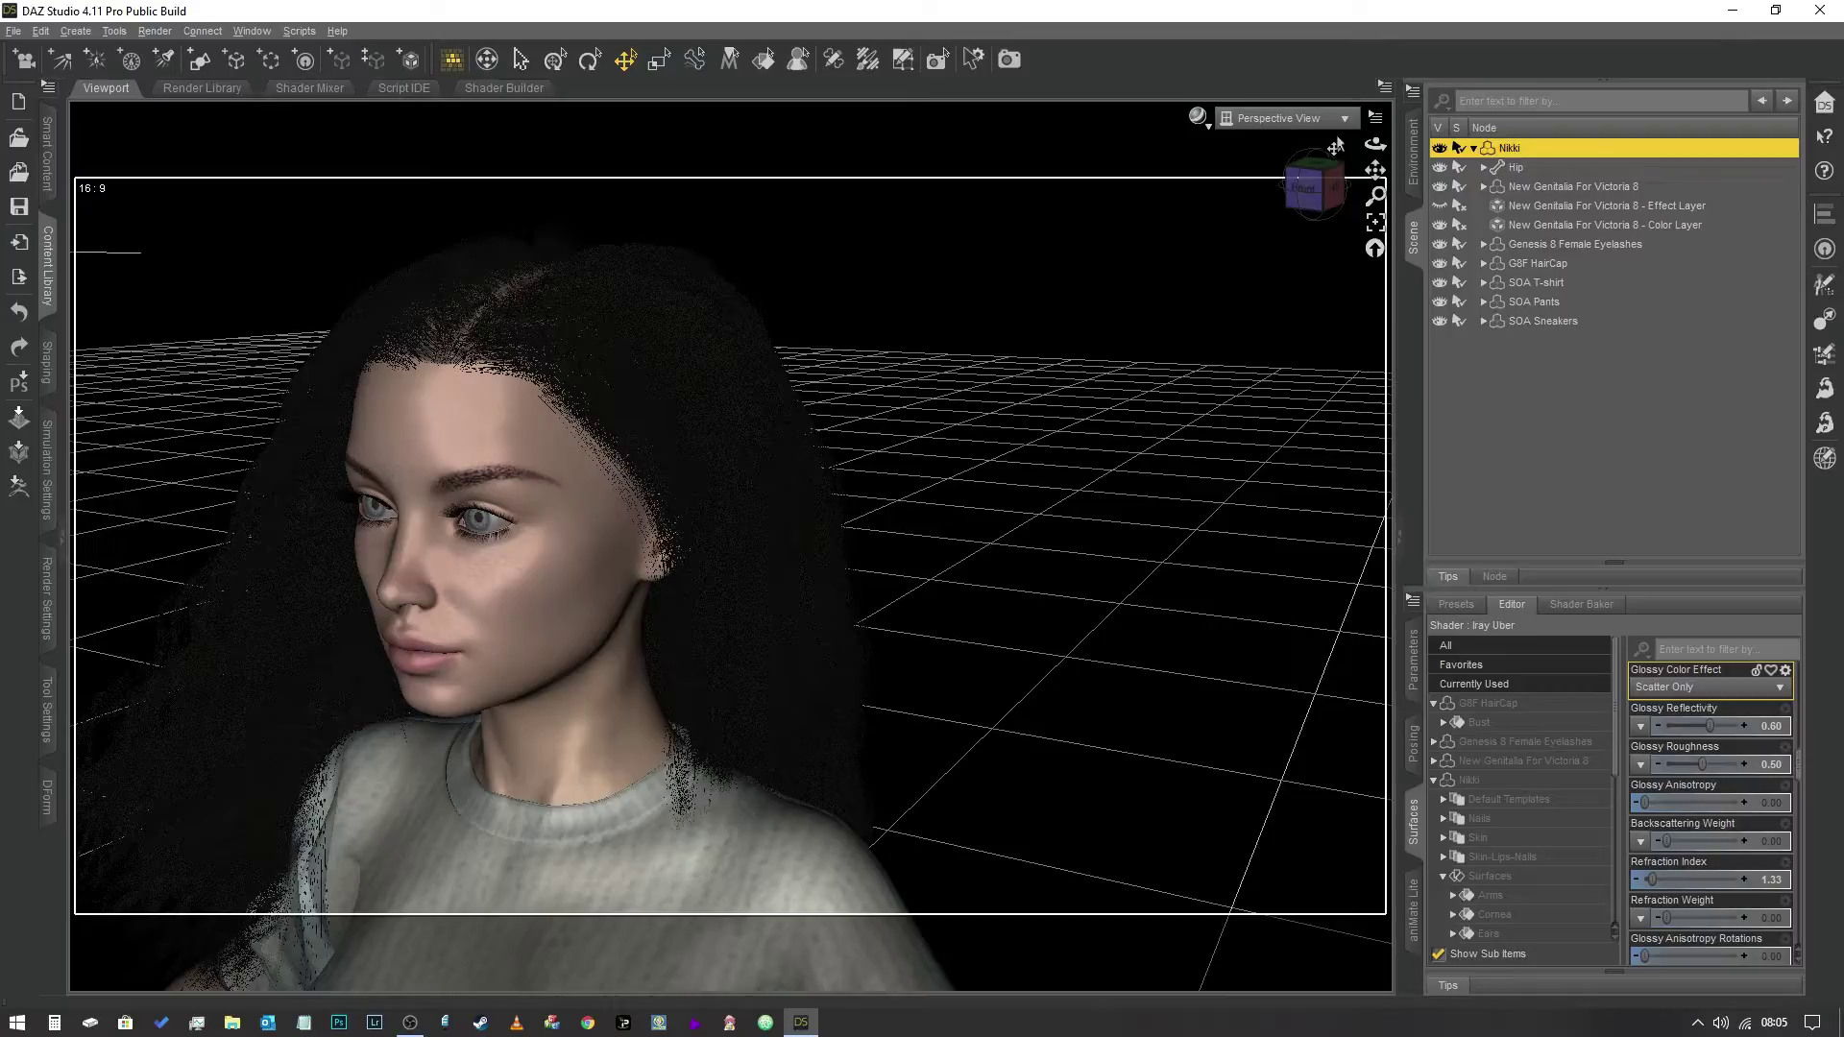
Switch the viewport back to NVIDIA Iray and try Glossy Reflectivity 0.93, then undo it.
{"action": "left_click", "coordinate": [1196, 118]}
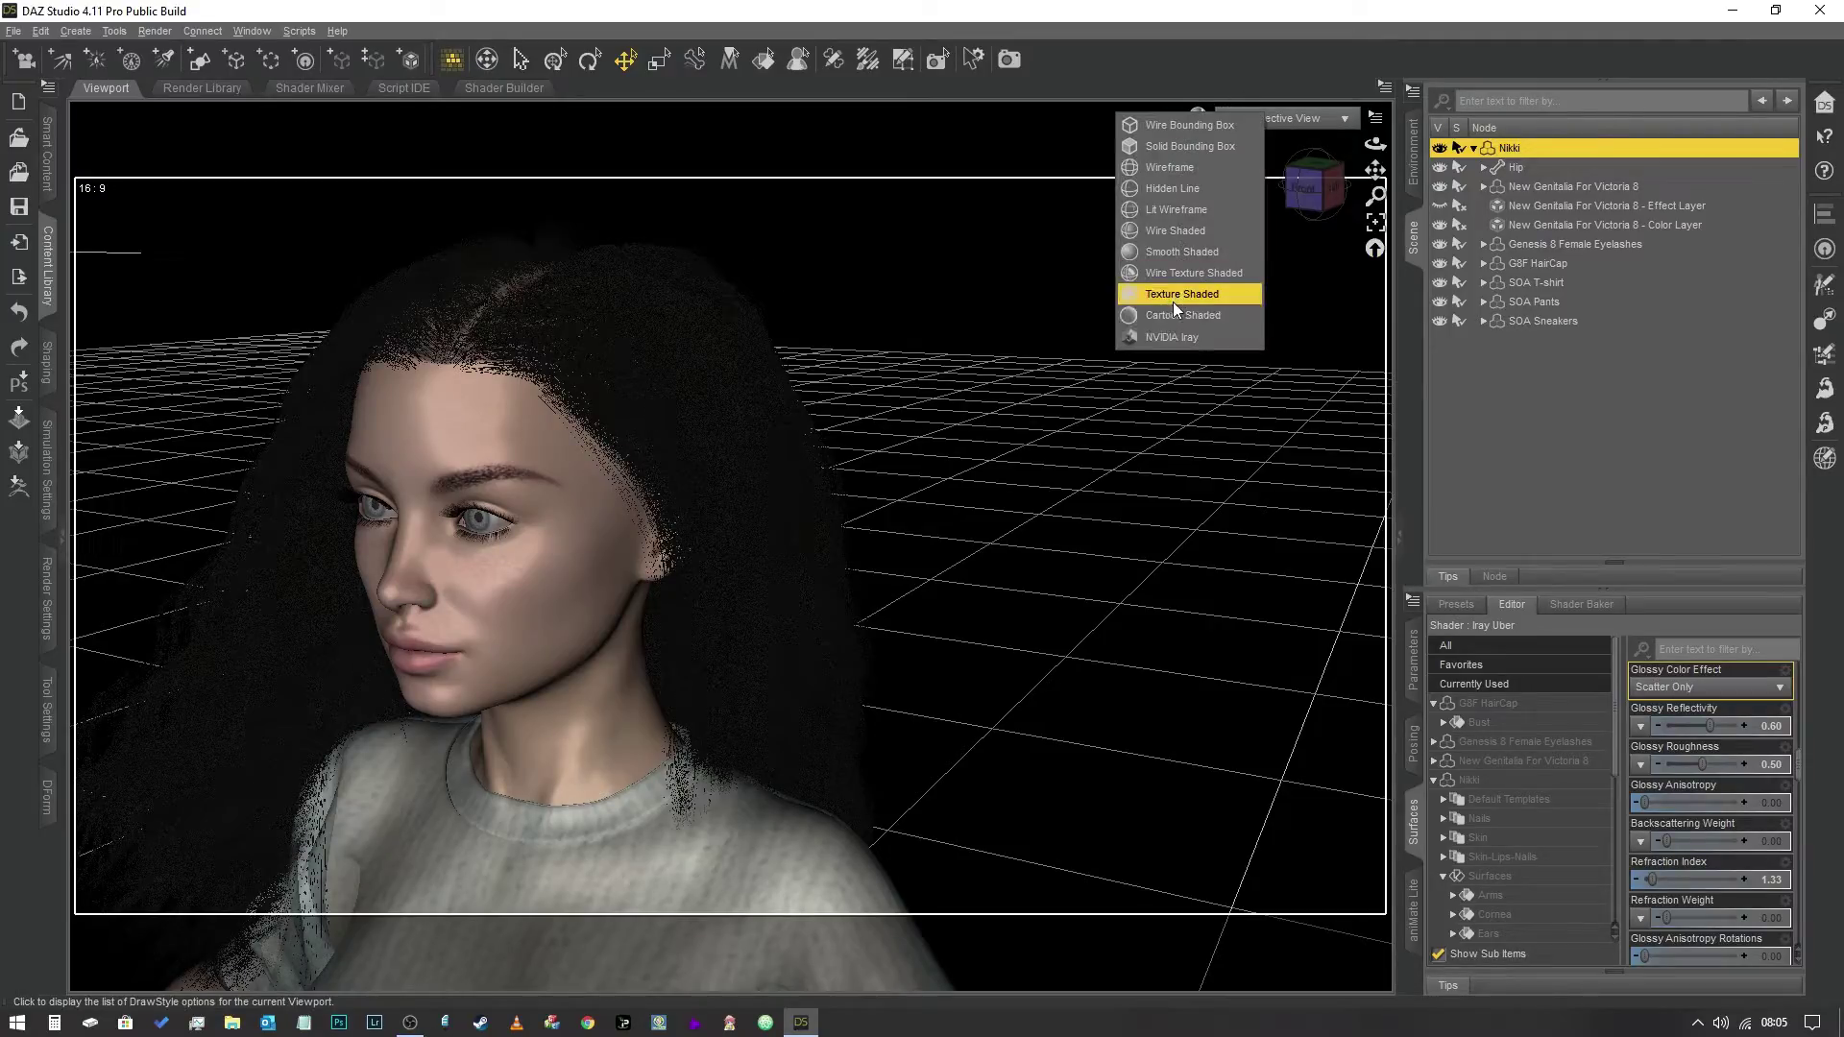
{"action": "left_click", "coordinate": [1172, 338]}
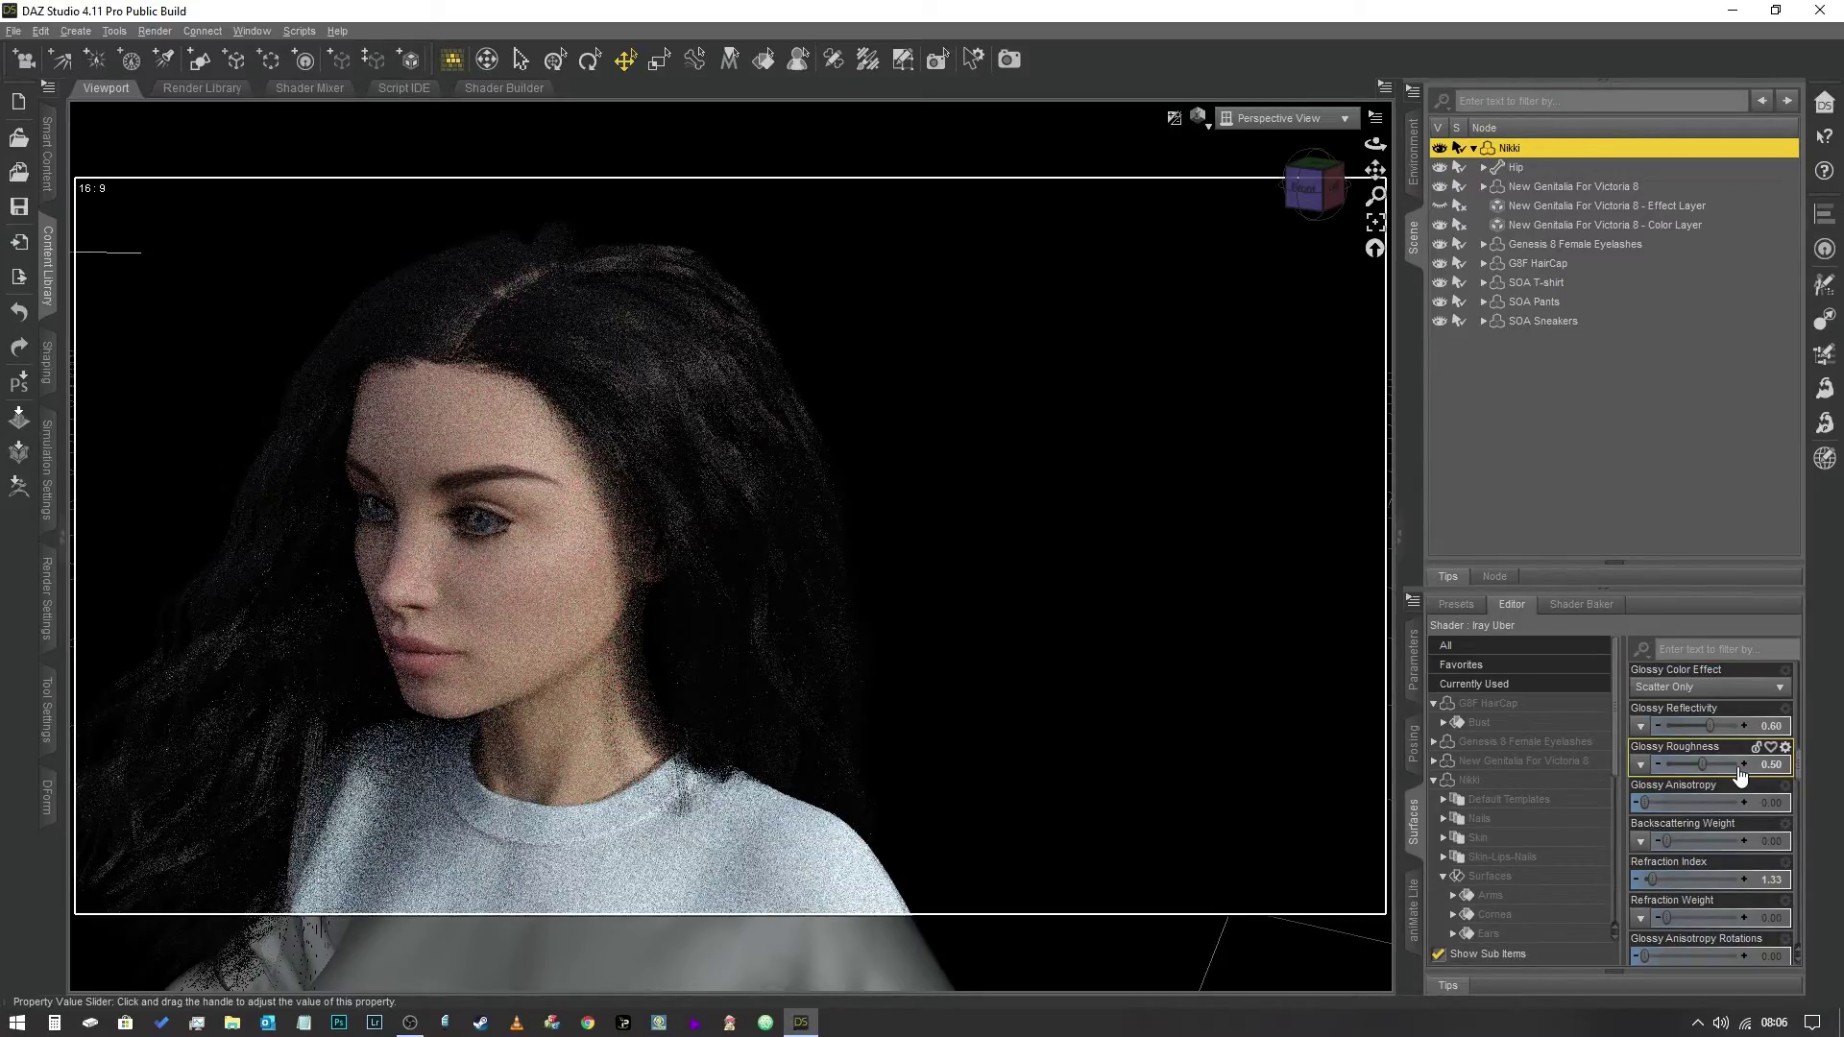
{"action": "left_click_drag", "start_coordinate": [1710, 725], "coordinate": [1734, 724]}
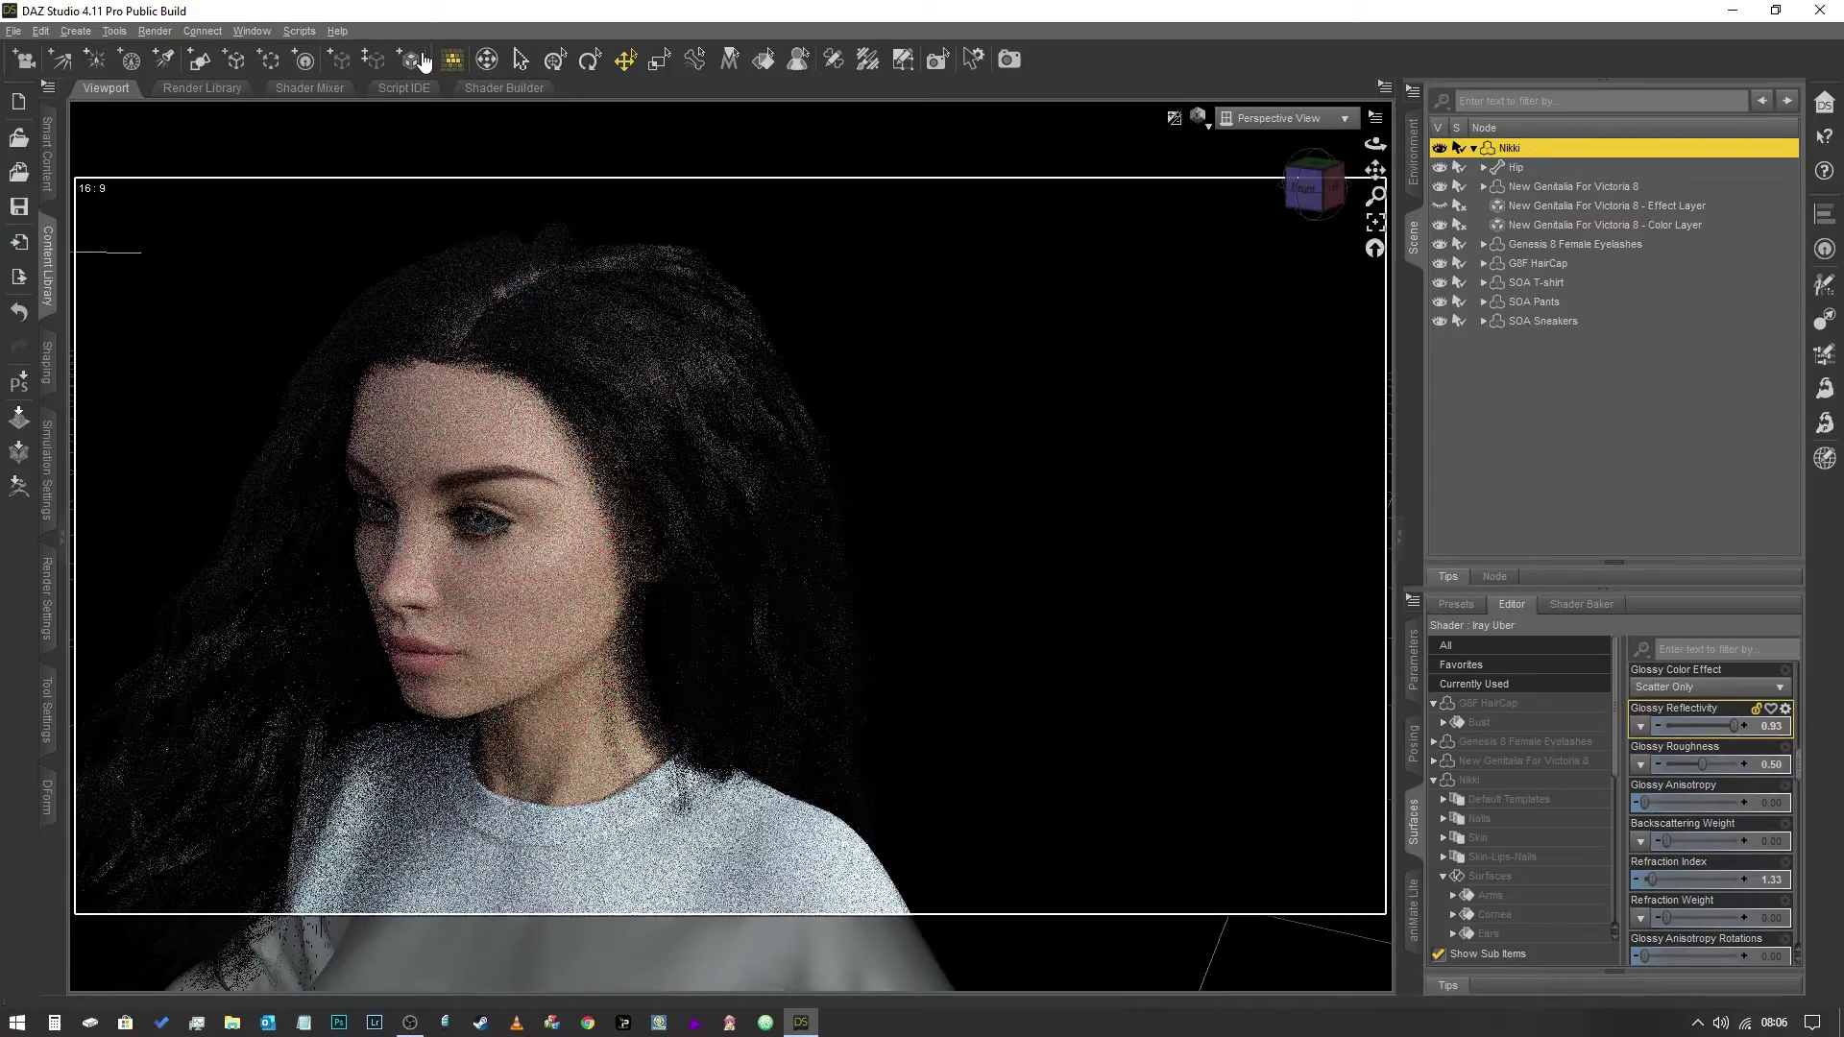
{"action": "key", "text": "ctrl+z"}
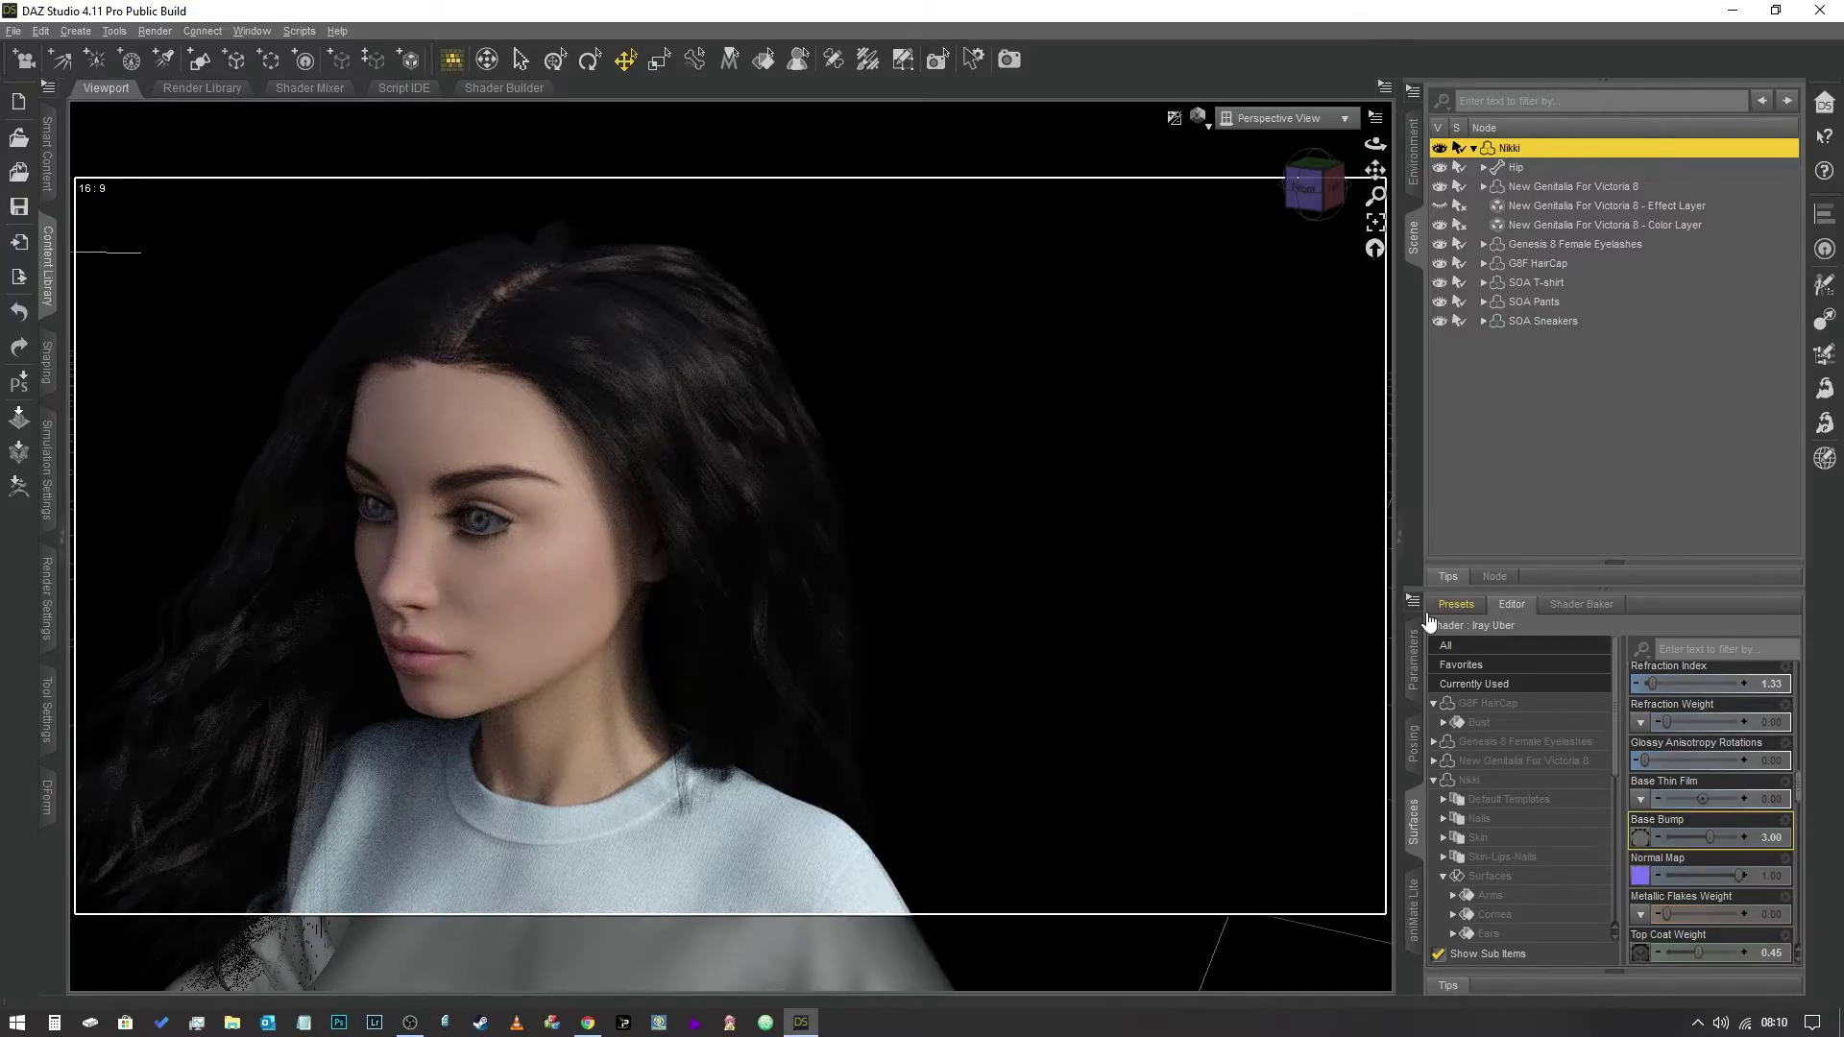
{"action": "scroll", "coordinate": [1732, 810], "scroll_direction": "down", "scroll_amount": 3}
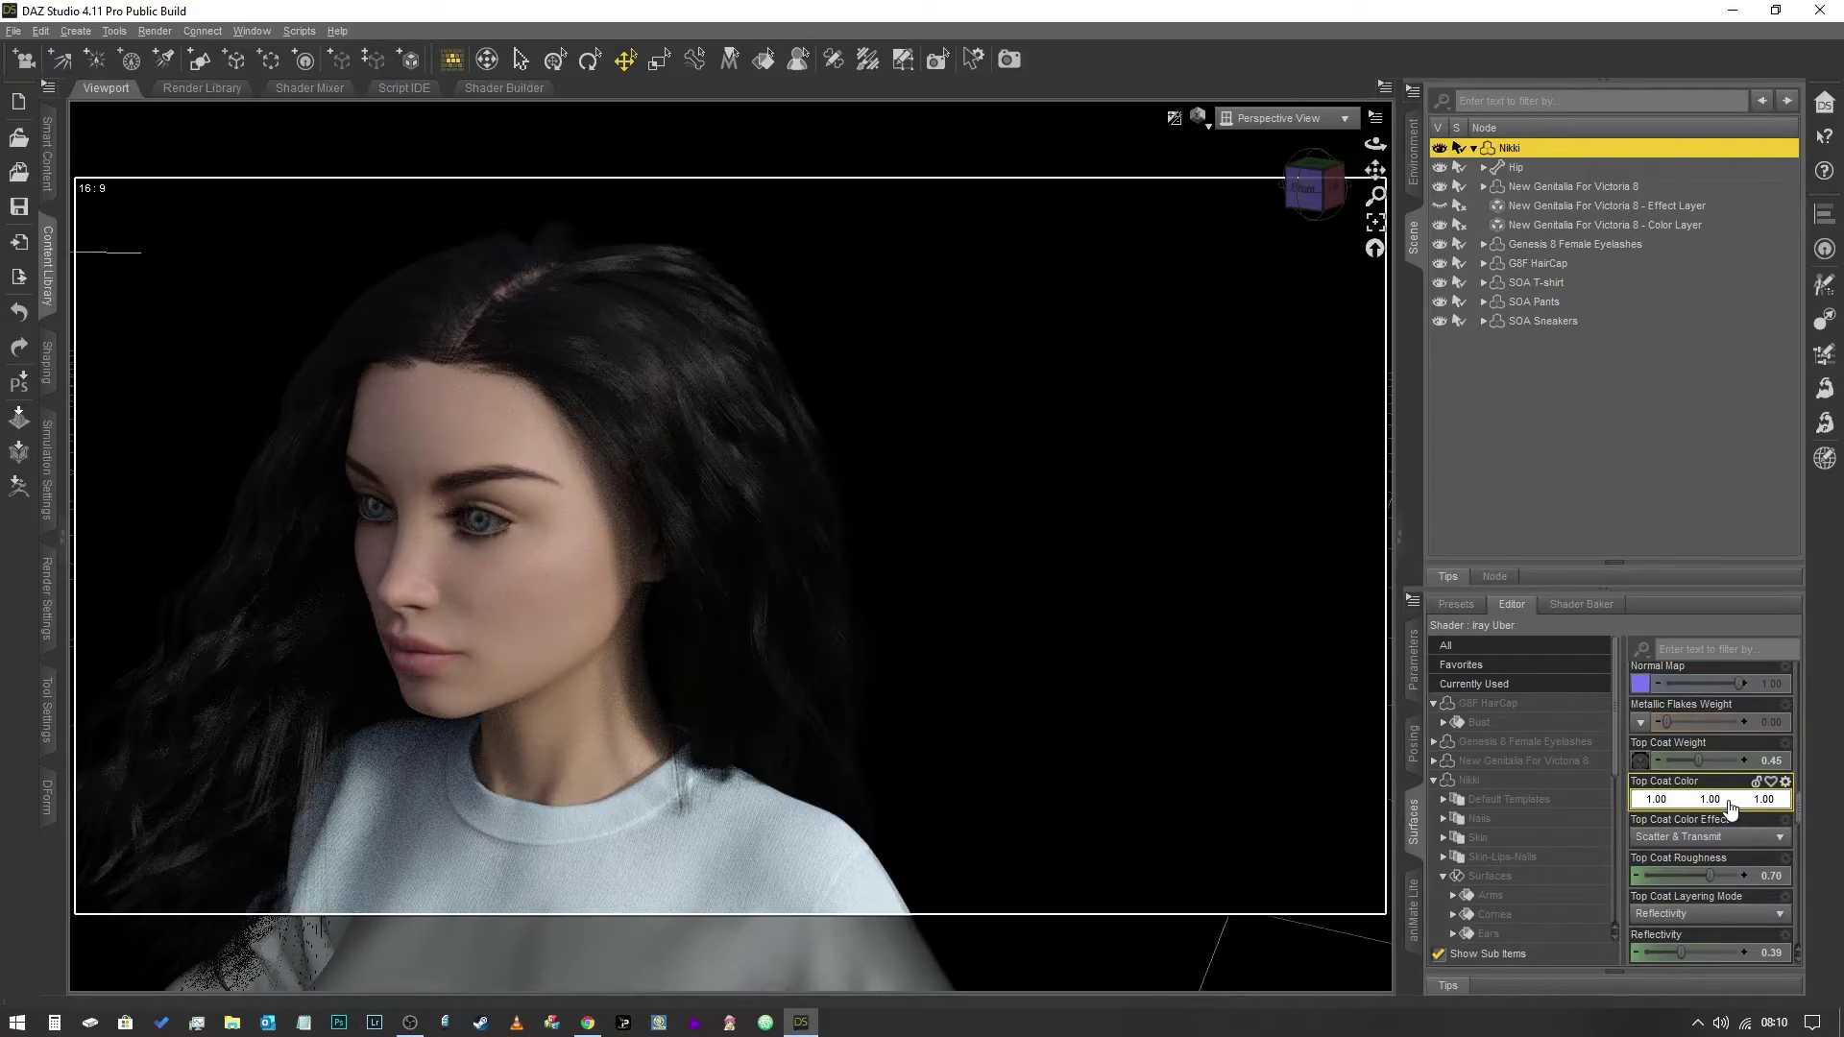
{"action": "mouse_move", "coordinate": [1705, 754]}
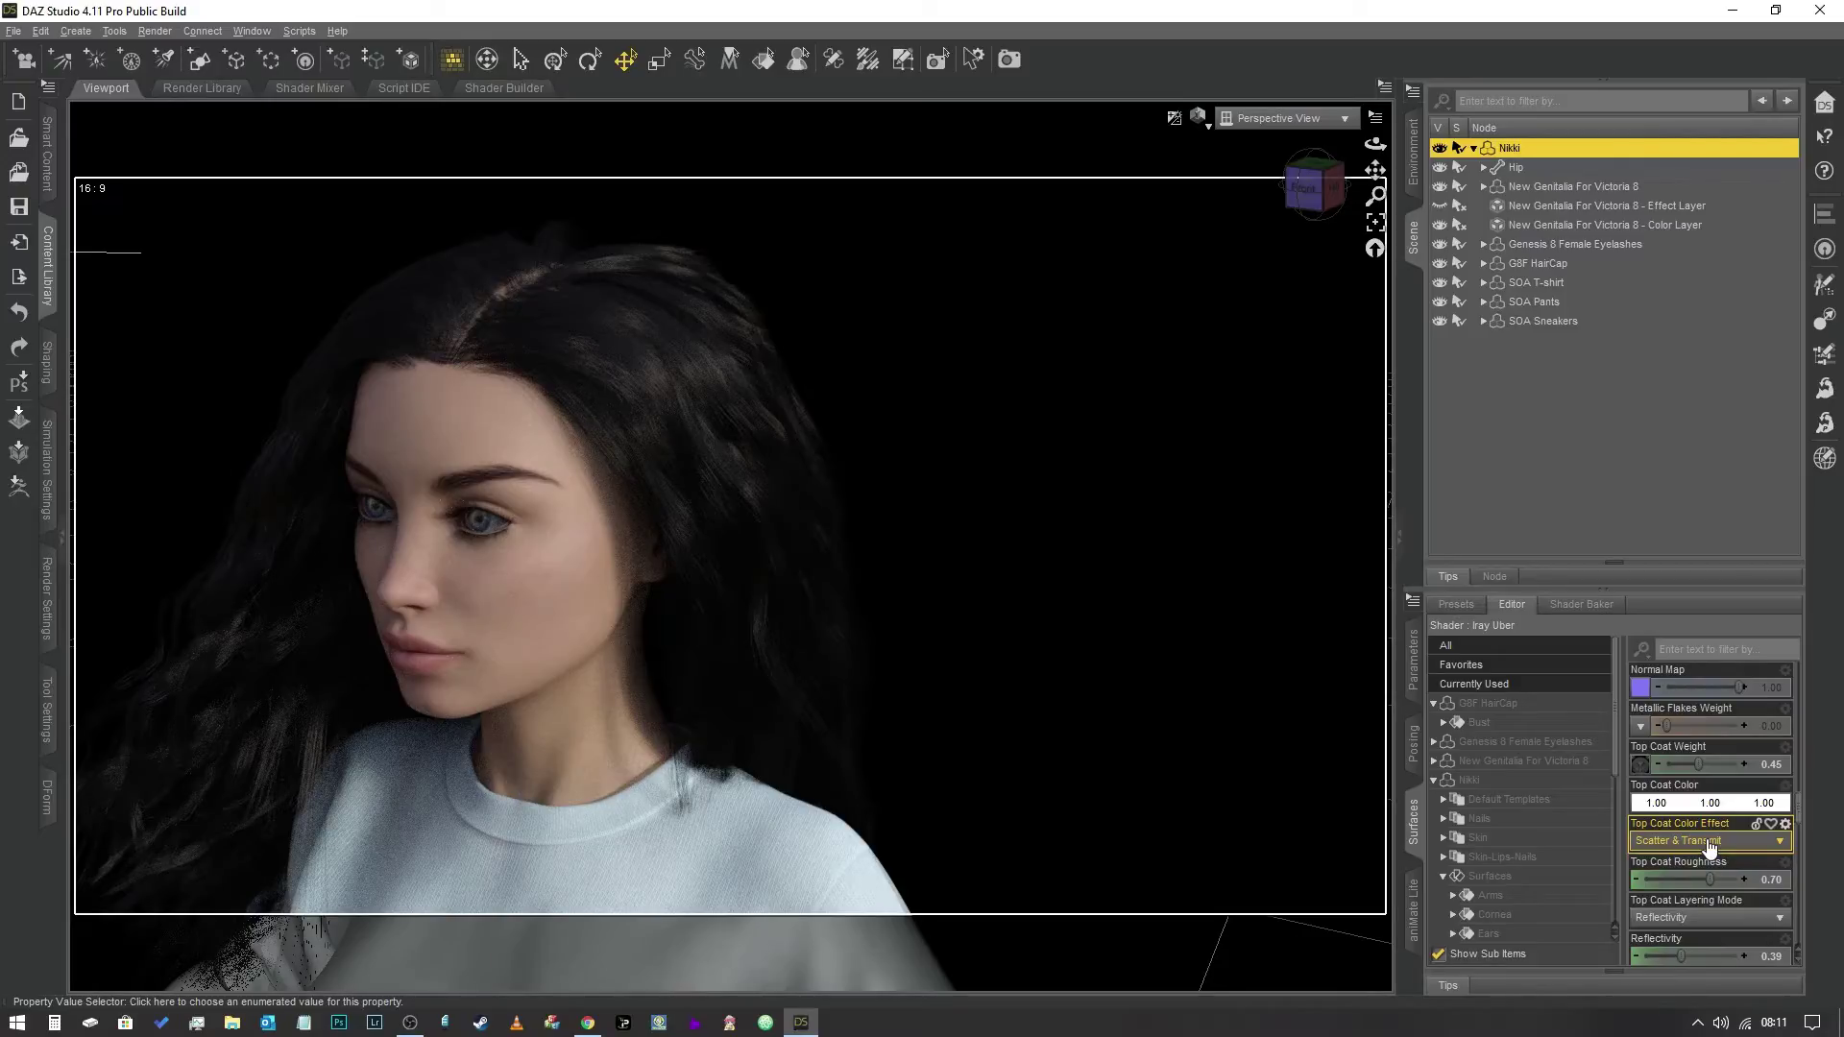
Scroll to the face's SSS settings and undo the last SSS Color change.
{"action": "scroll", "coordinate": [1720, 751], "scroll_direction": "down", "scroll_amount": 5}
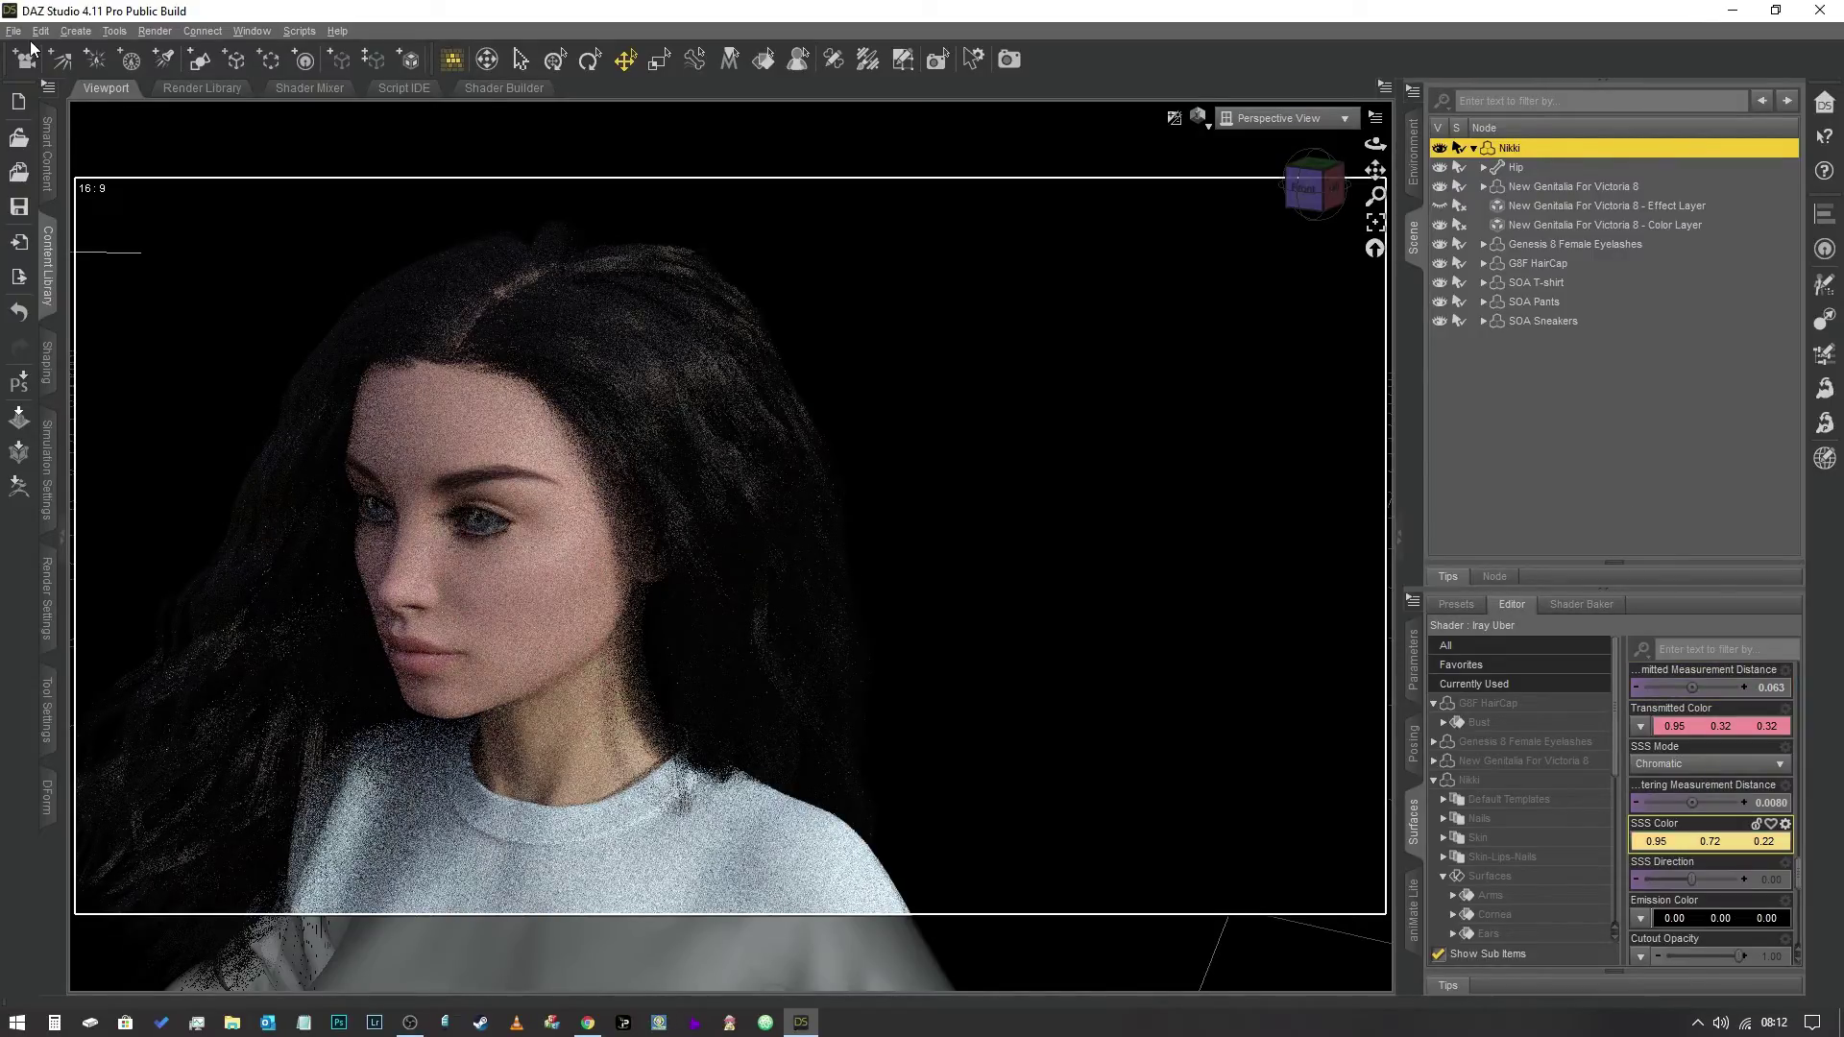
{"action": "key", "text": "ctrl+z"}
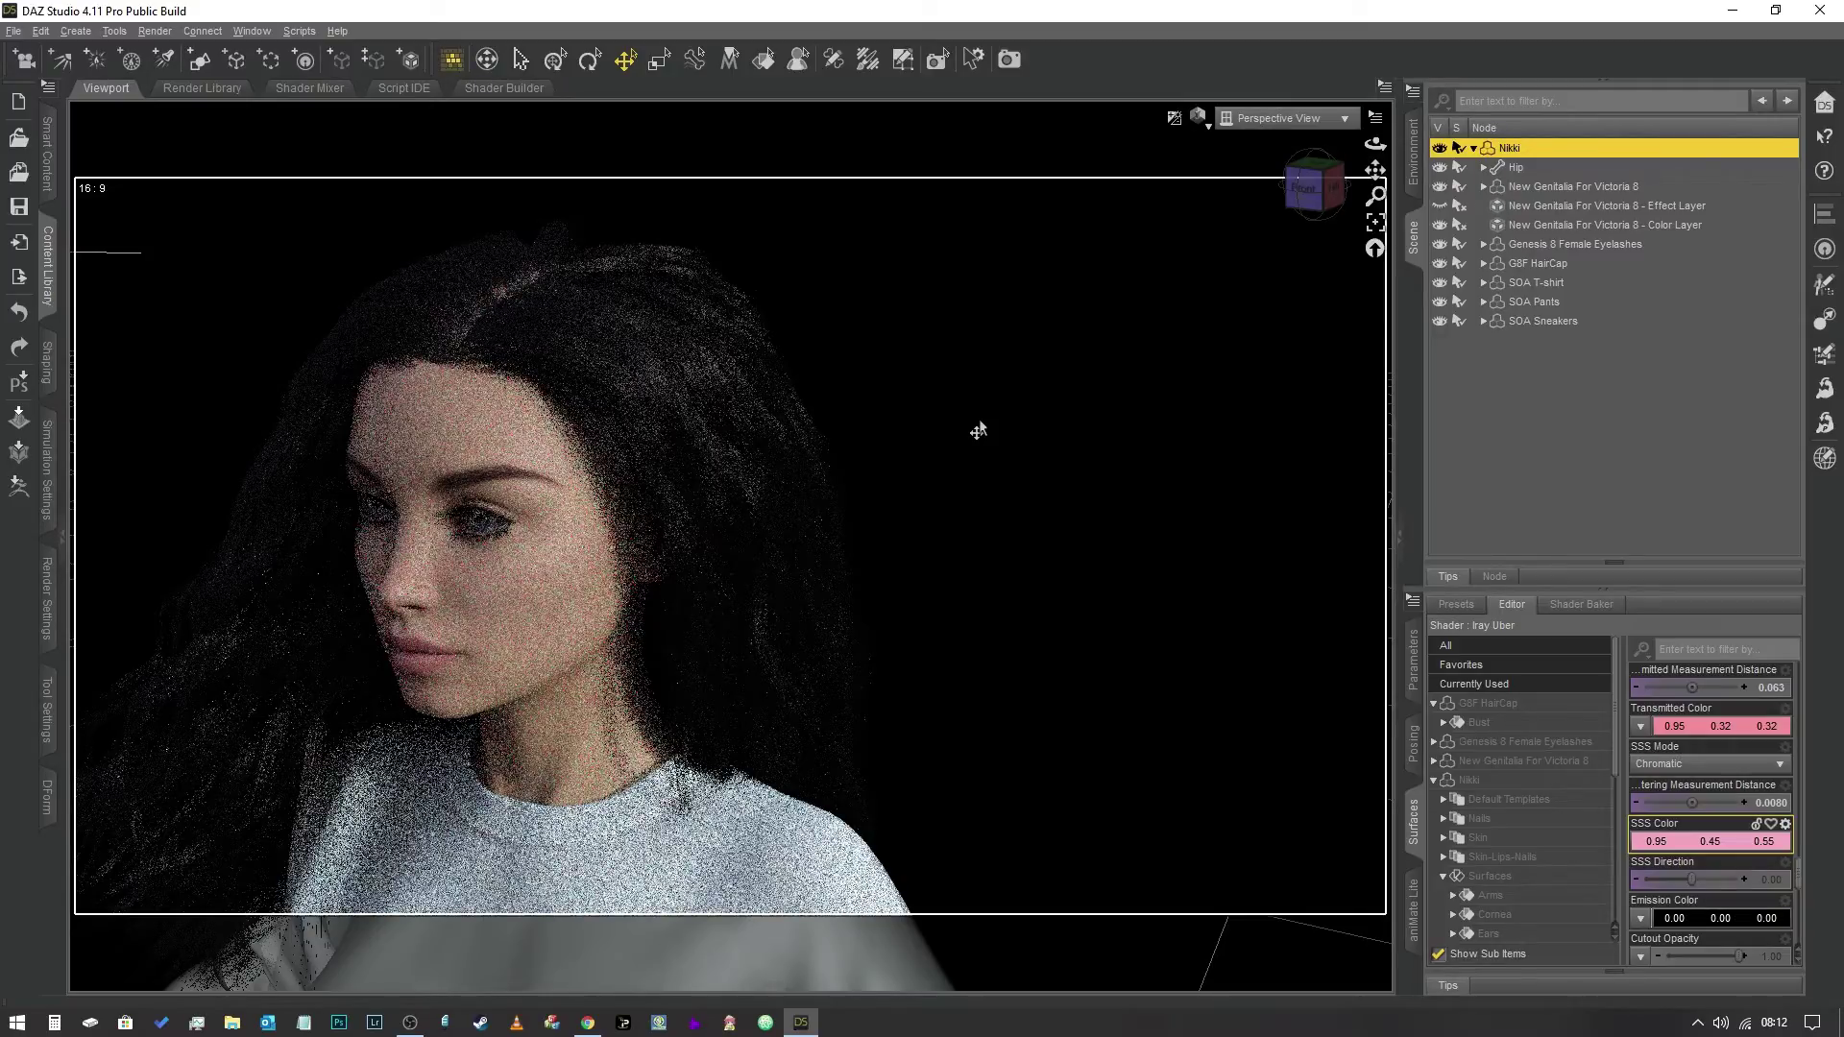
{"action": "scroll", "coordinate": [1736, 897], "scroll_direction": "down", "scroll_amount": 5}
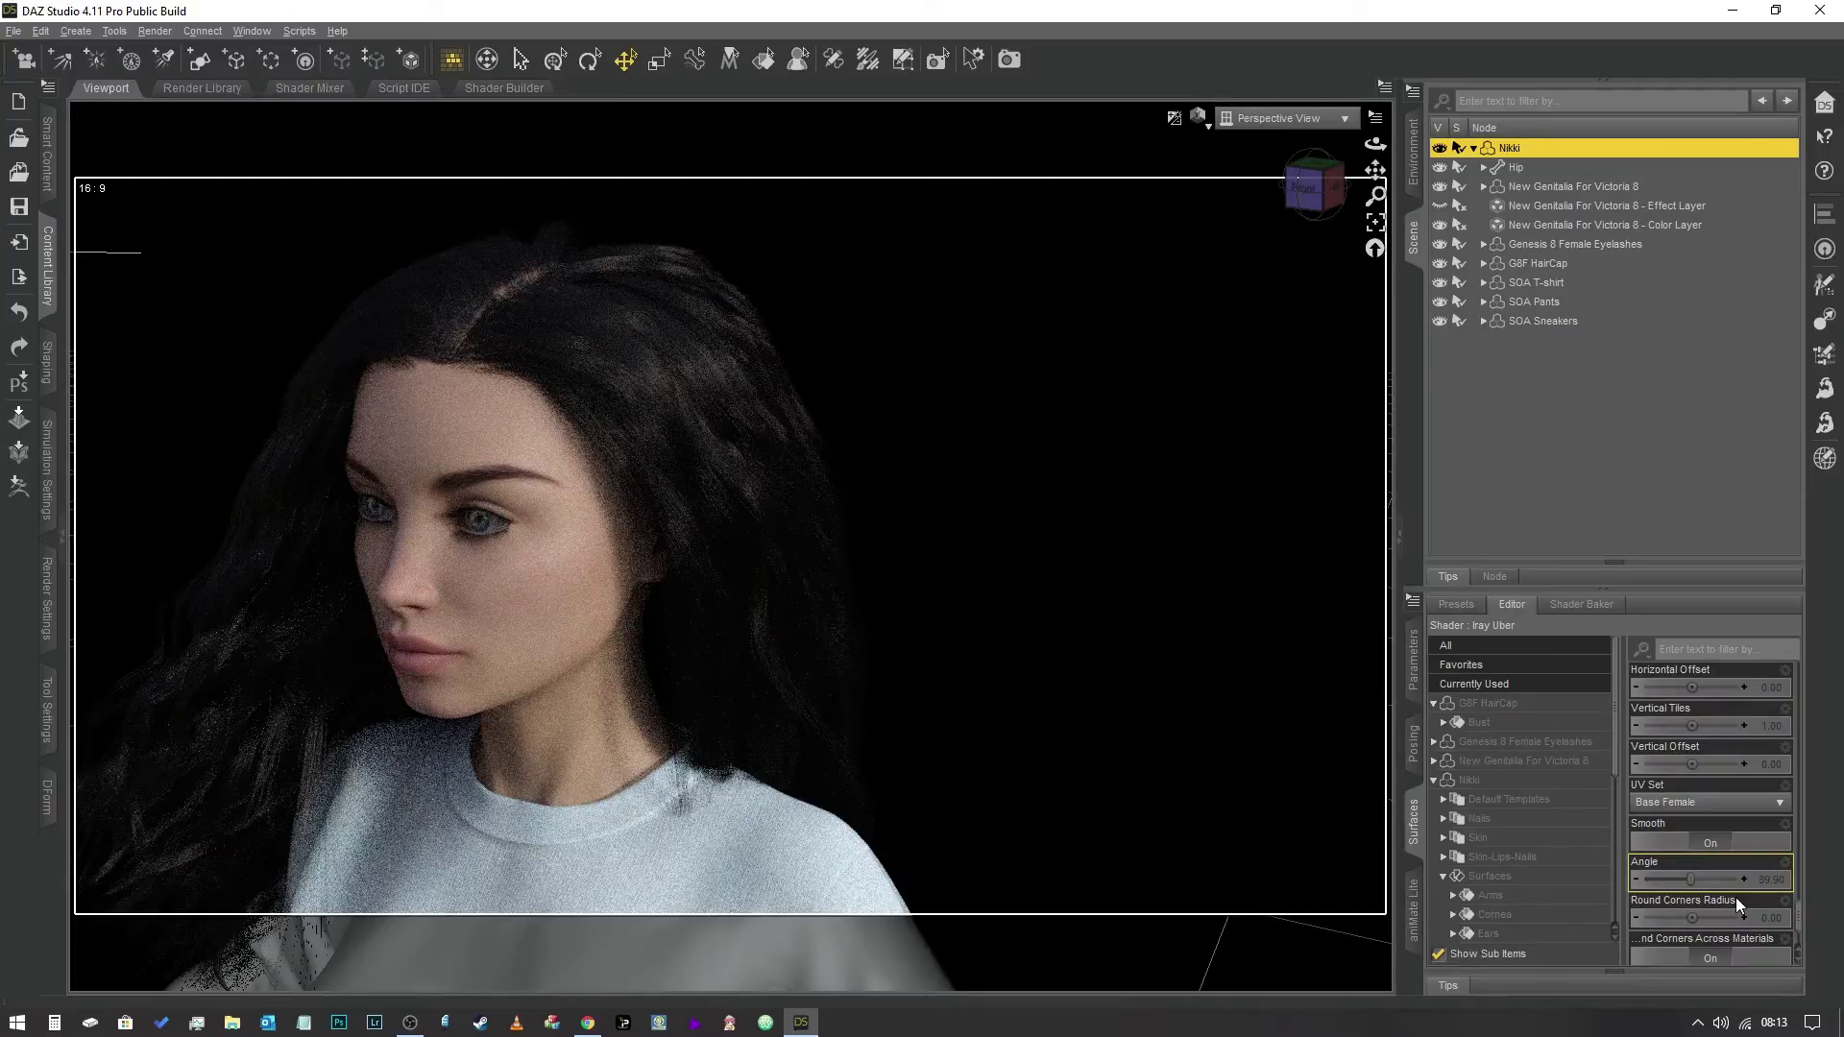
{"action": "scroll", "coordinate": [1737, 897], "scroll_direction": "up", "scroll_amount": 2}
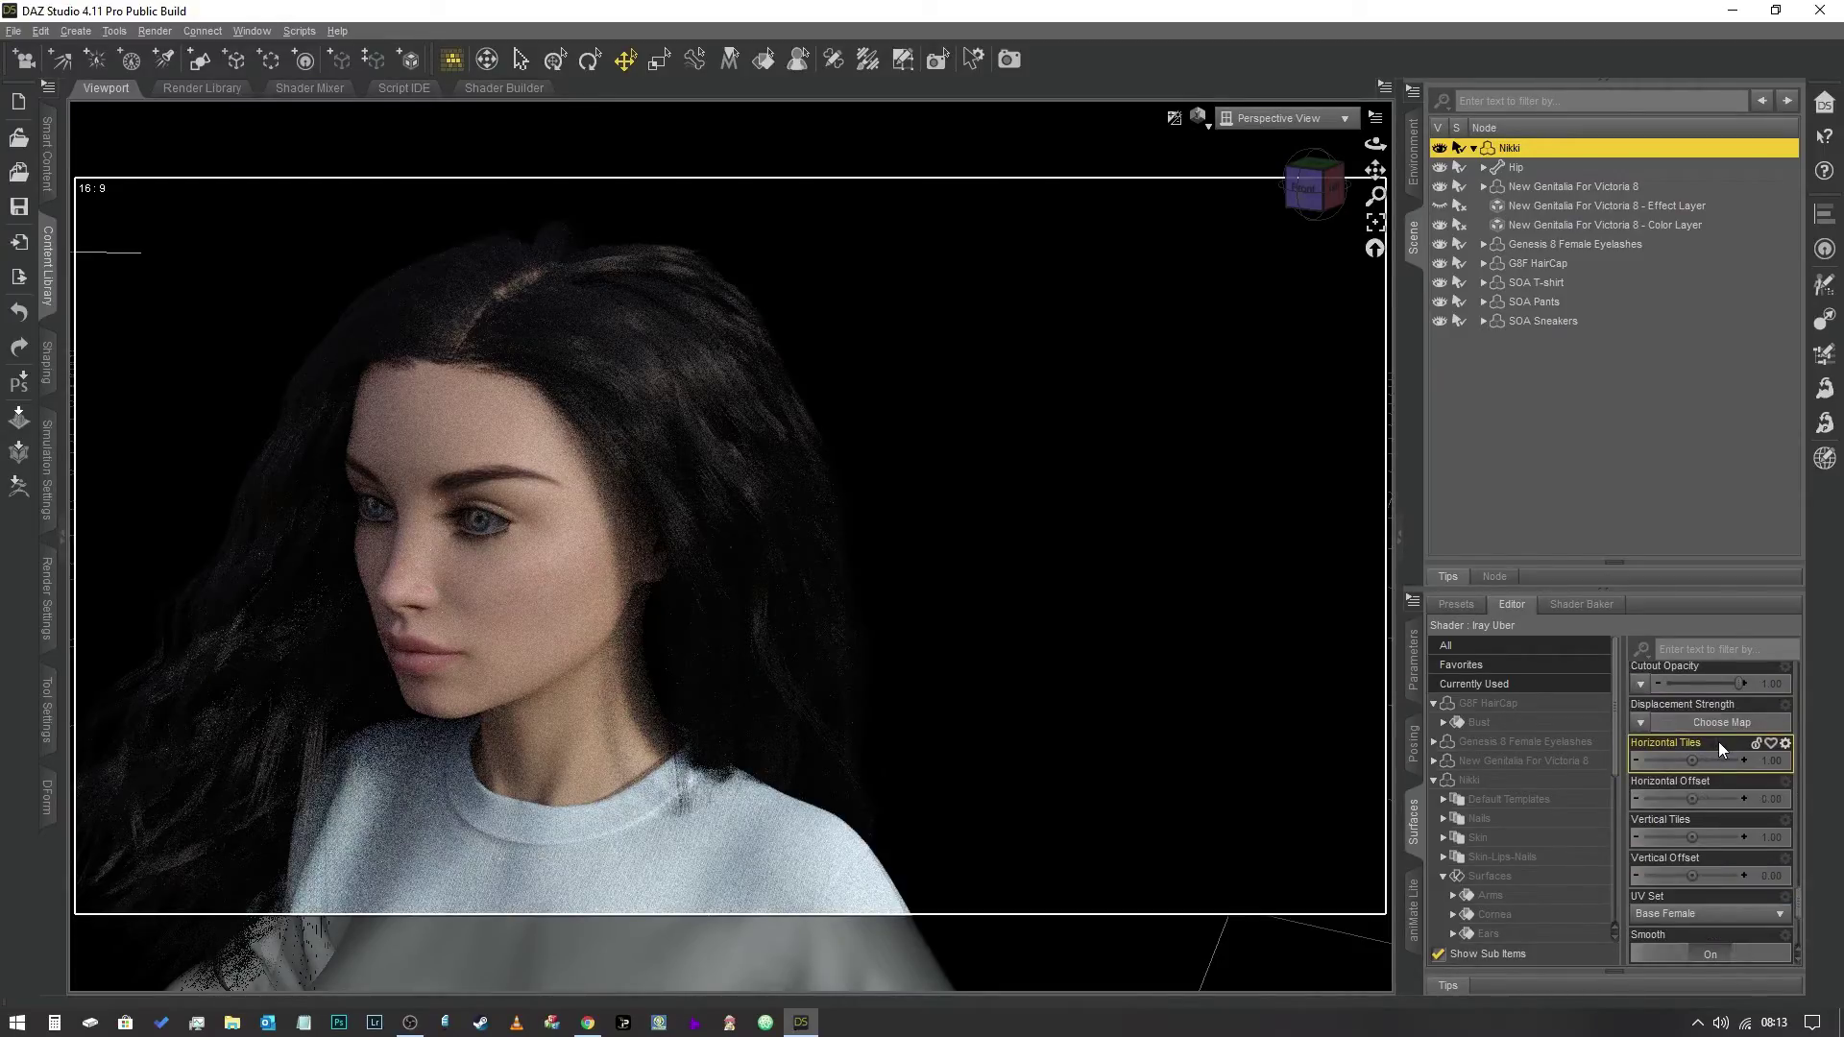